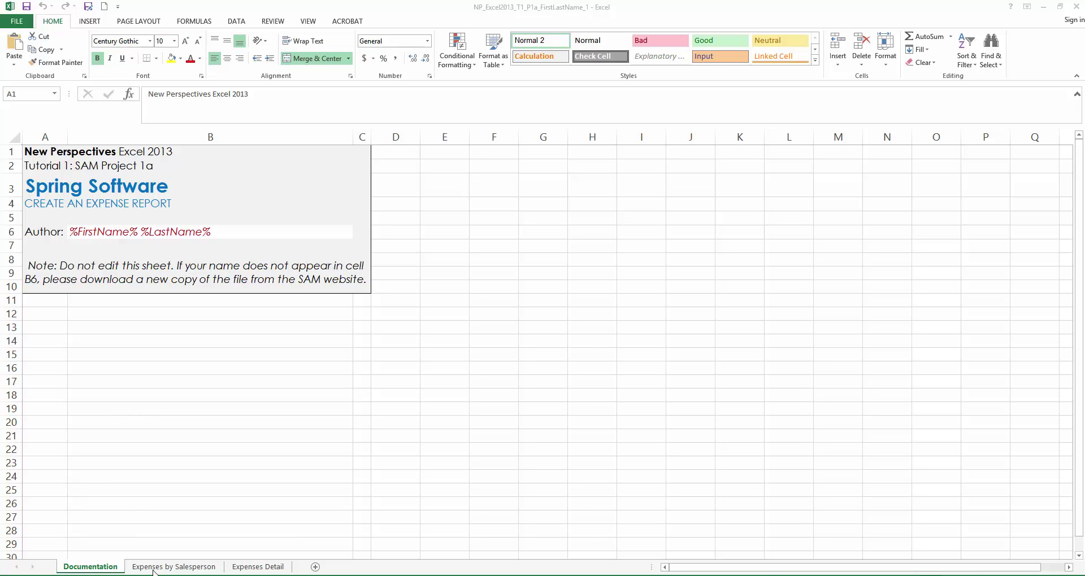
- On the Expenses Detail sheet, move the three heading lines from cells B1:B3 to A1:A3 by cutting and pasting
left_click(260, 567)
left_click(260, 567)
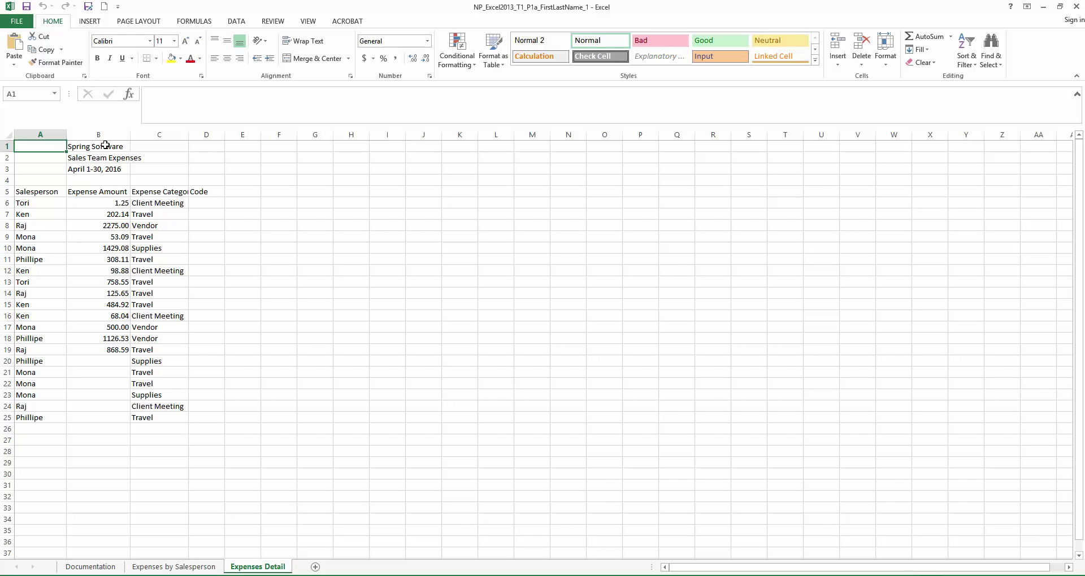
left_click_drag(104, 148, 104, 169)
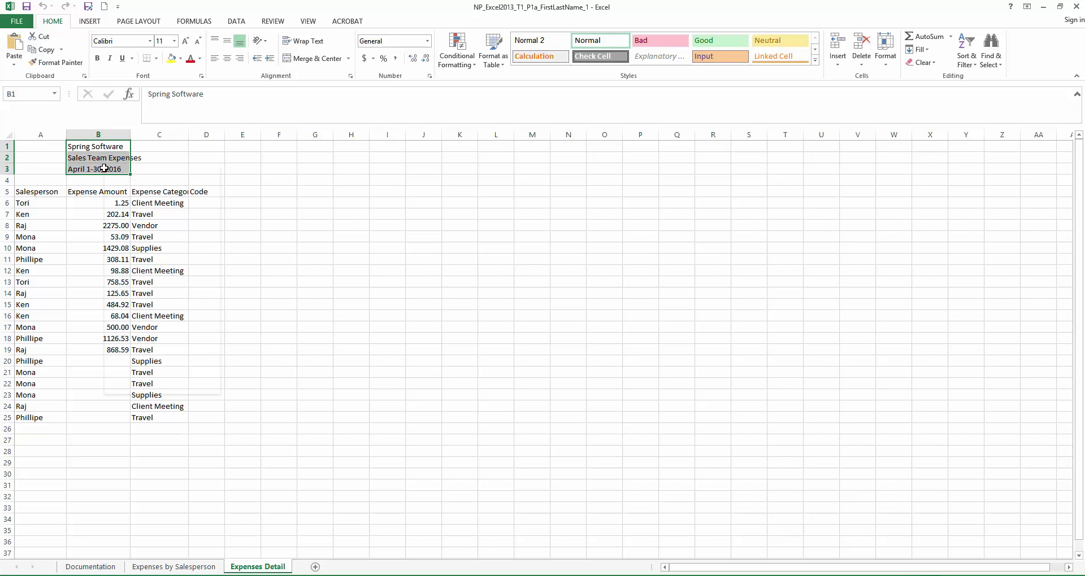
right_click(104, 168)
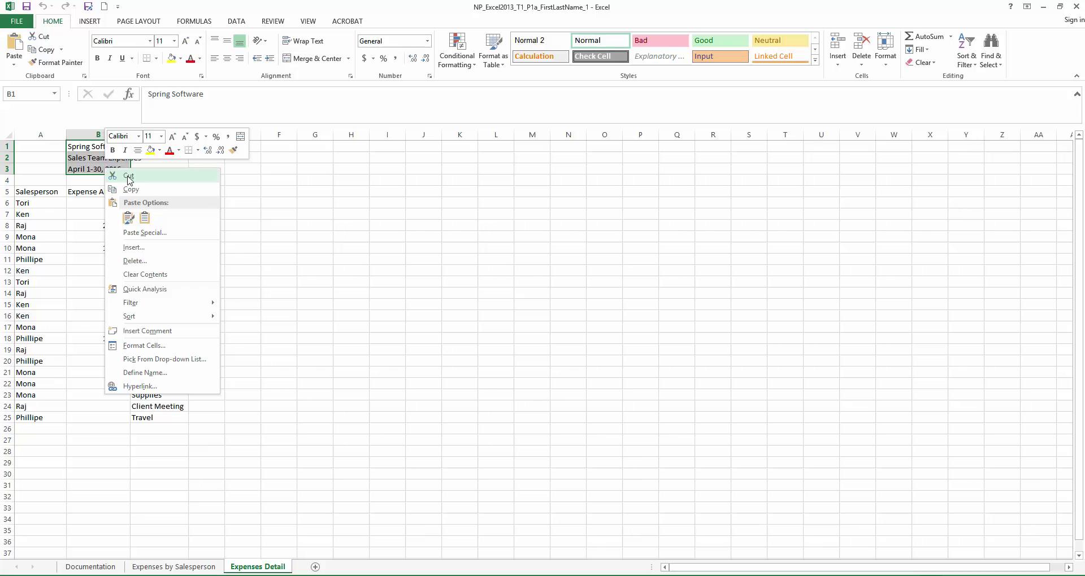
left_click(129, 176)
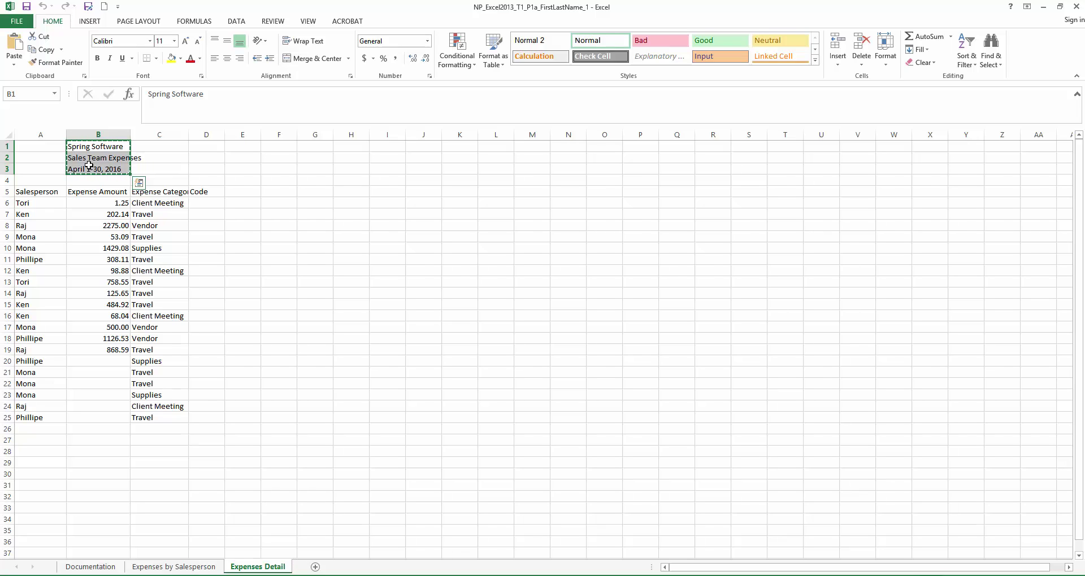
left_click(37, 146)
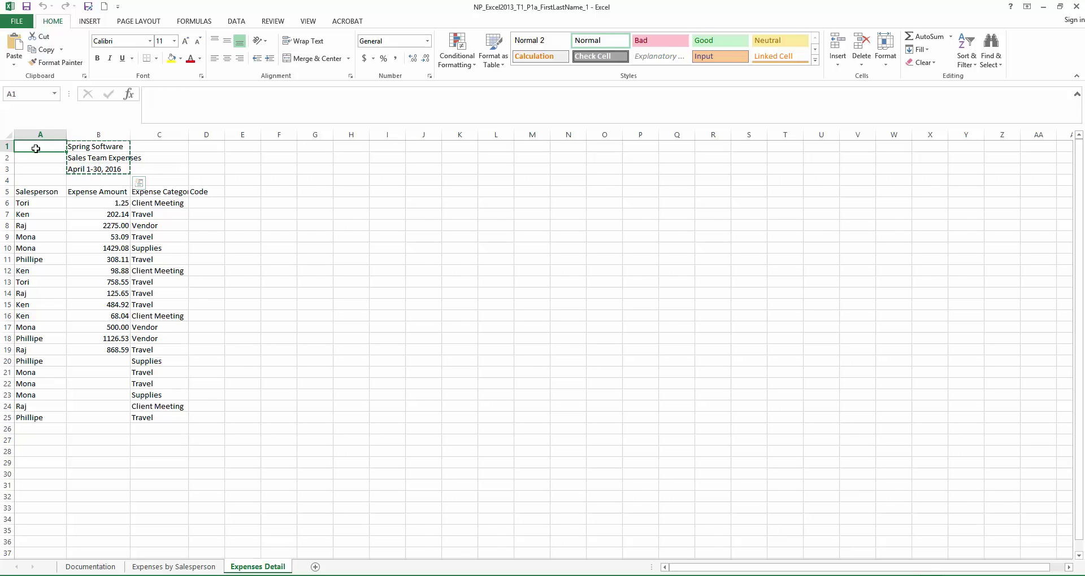
left_click_drag(36, 148, 38, 165)
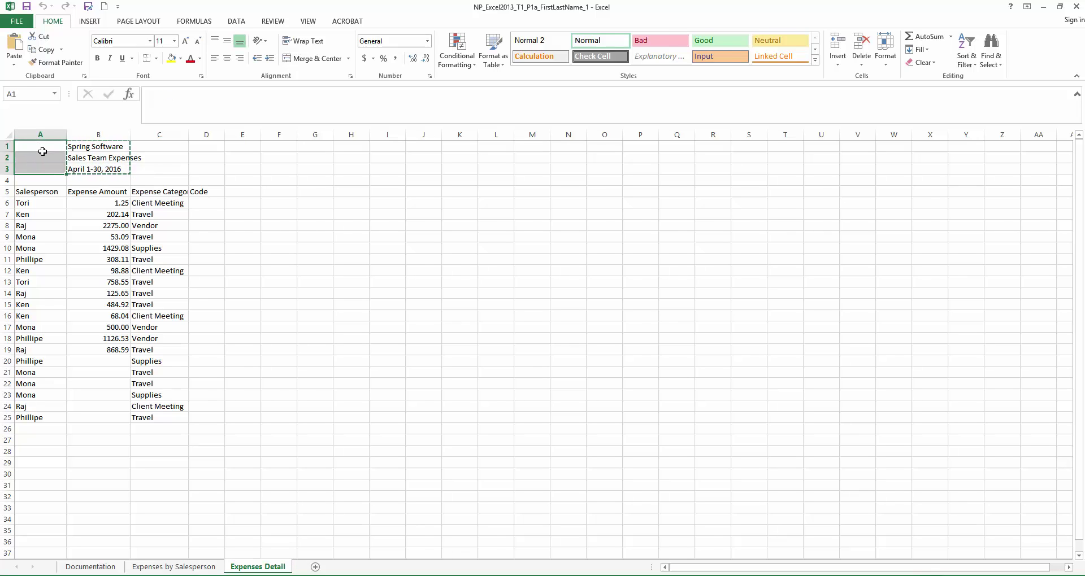
right_click(43, 154)
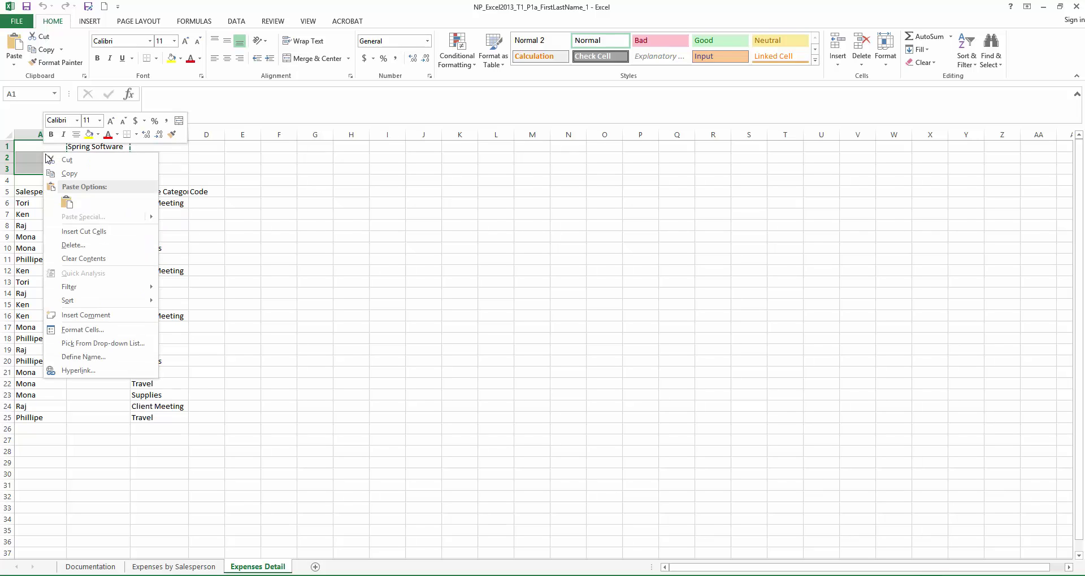
mouse_move(65, 215)
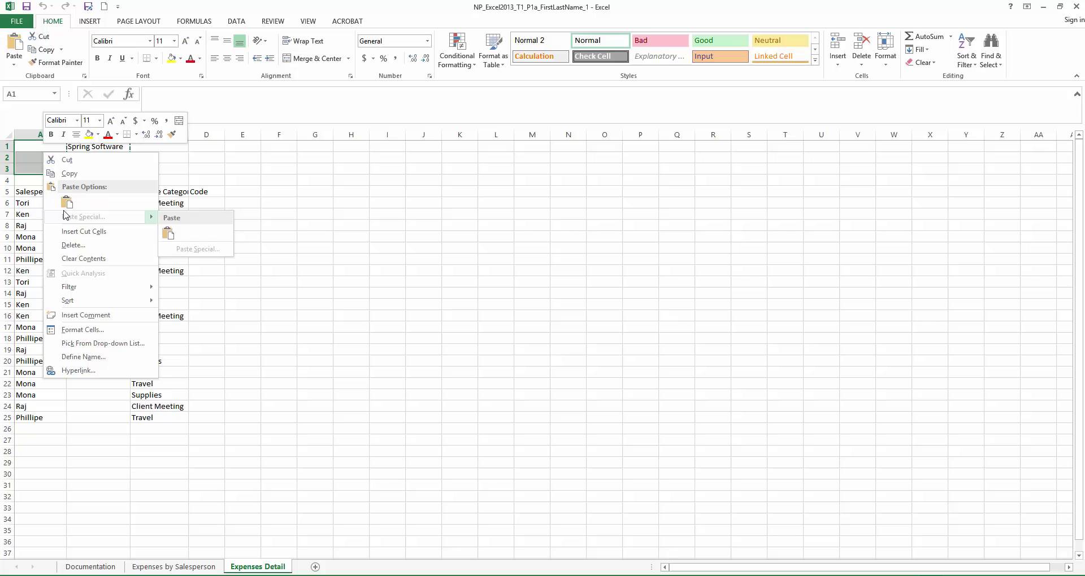
left_click(66, 203)
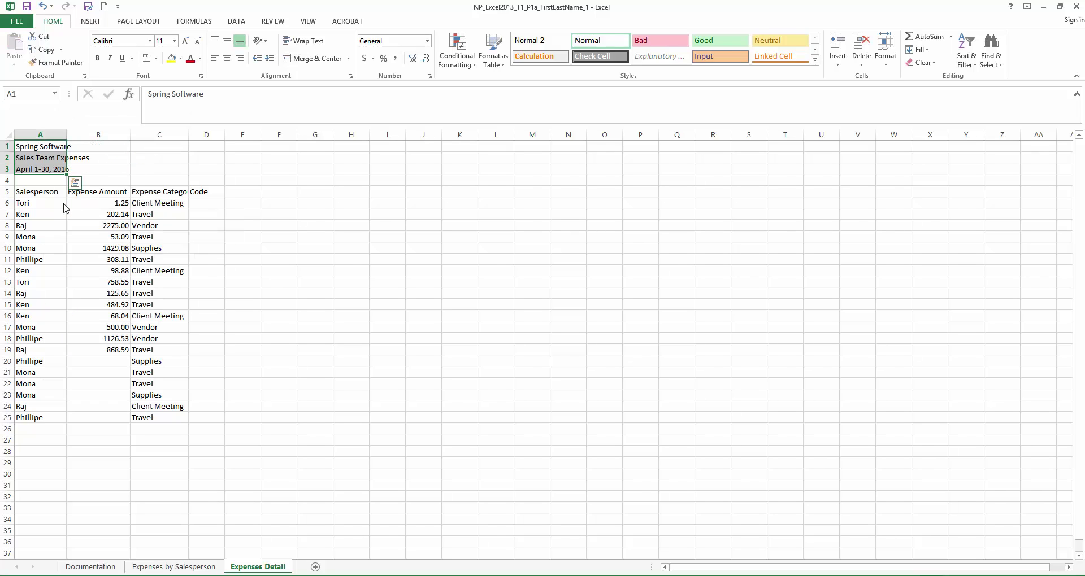
left_click(202, 167)
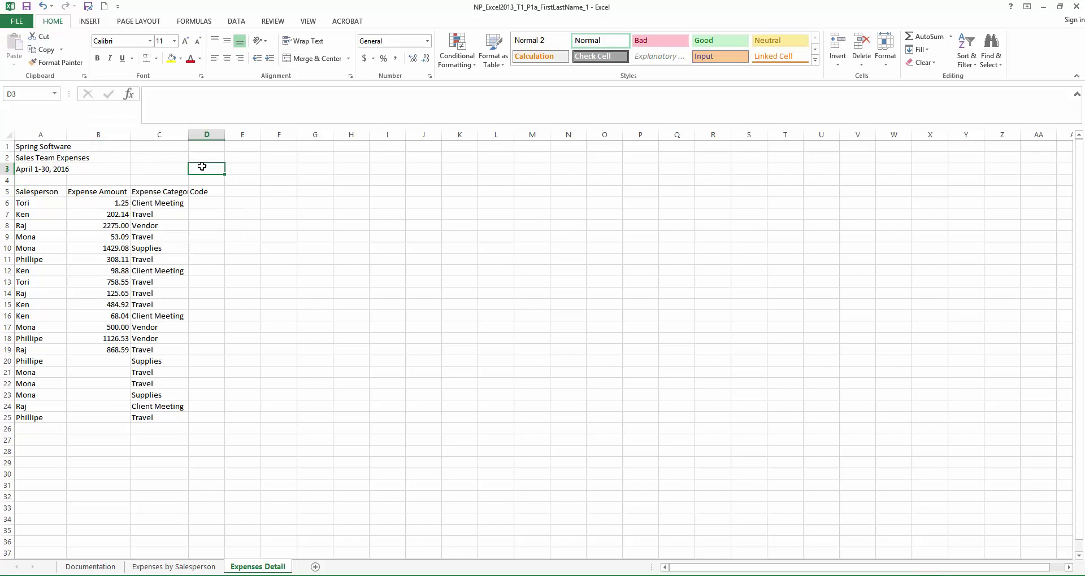
- Apply Outside Borders to the column header row in cells A5:D5
left_click(28, 191)
left_click_drag(28, 191, 203, 189)
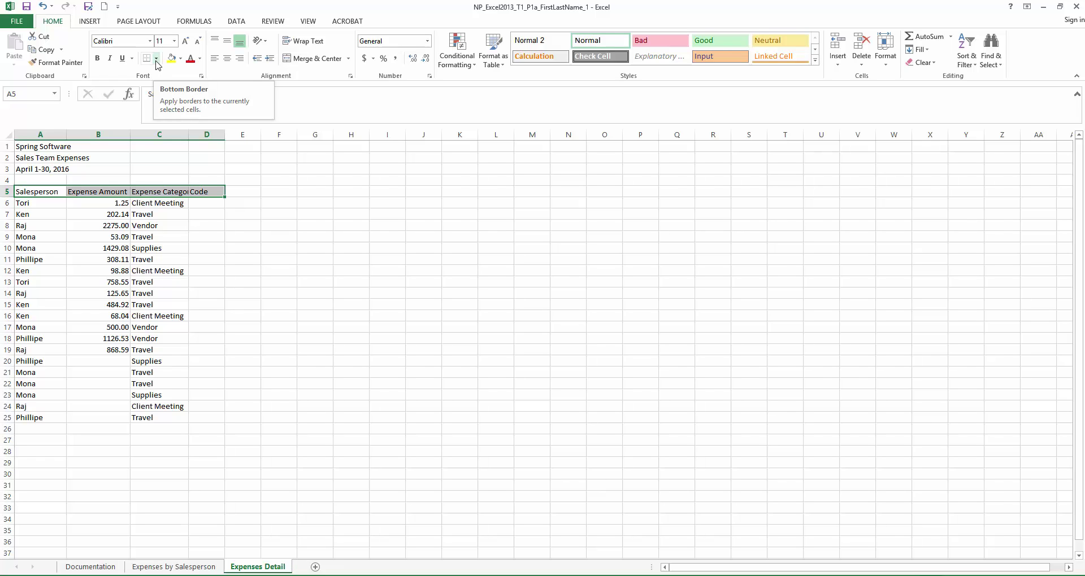
left_click(157, 59)
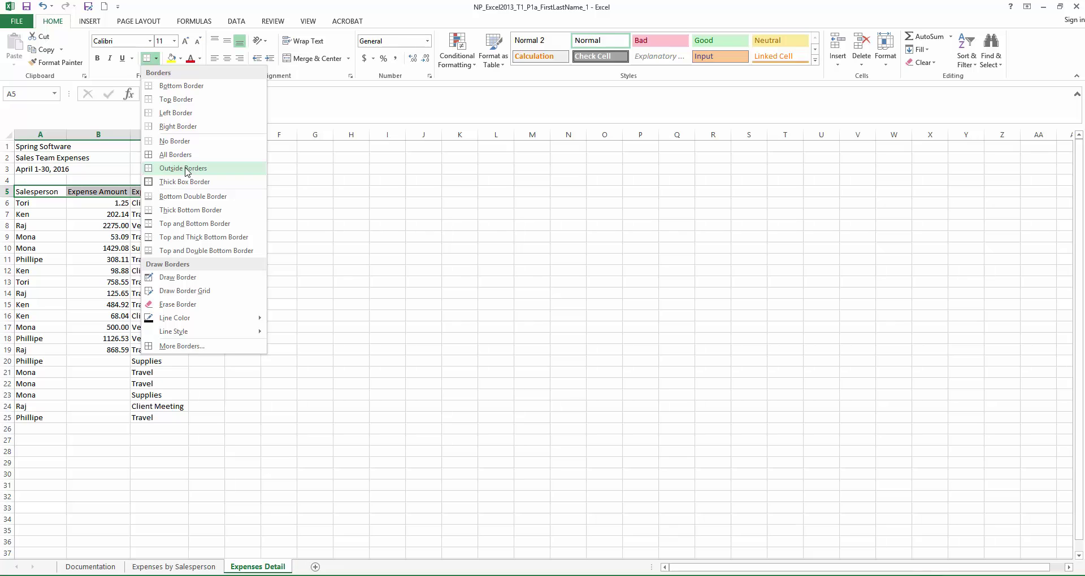
left_click(186, 169)
left_click(308, 216)
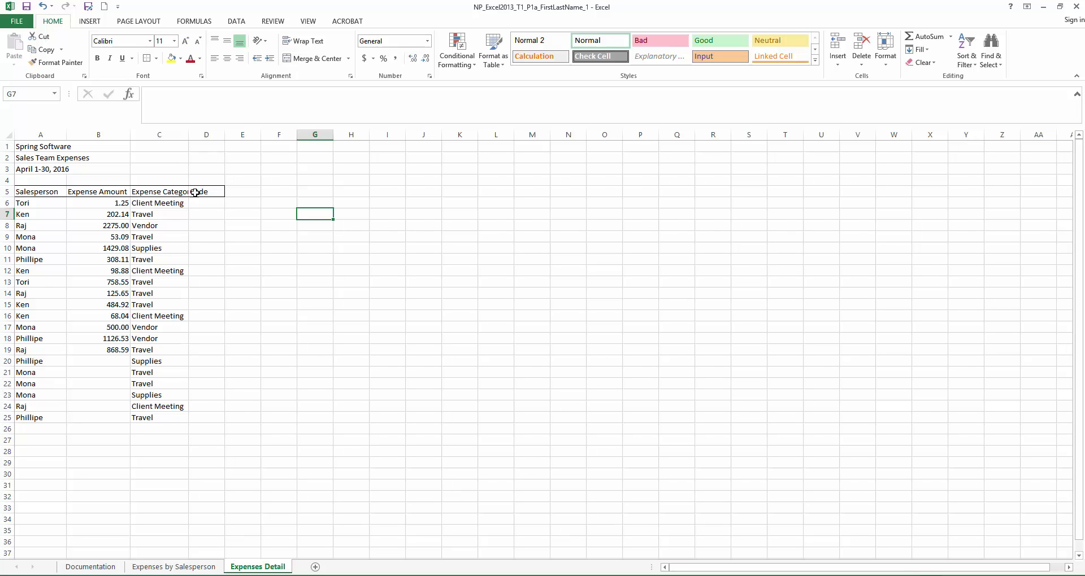
- Set the width of column C, Expense Category, to 16
left_click(164, 135)
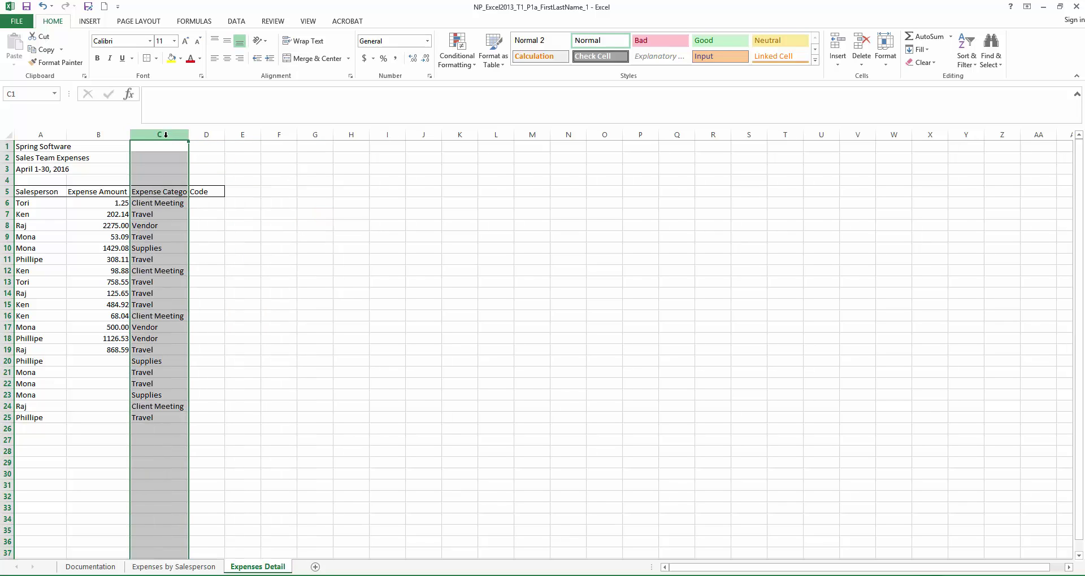
right_click(164, 136)
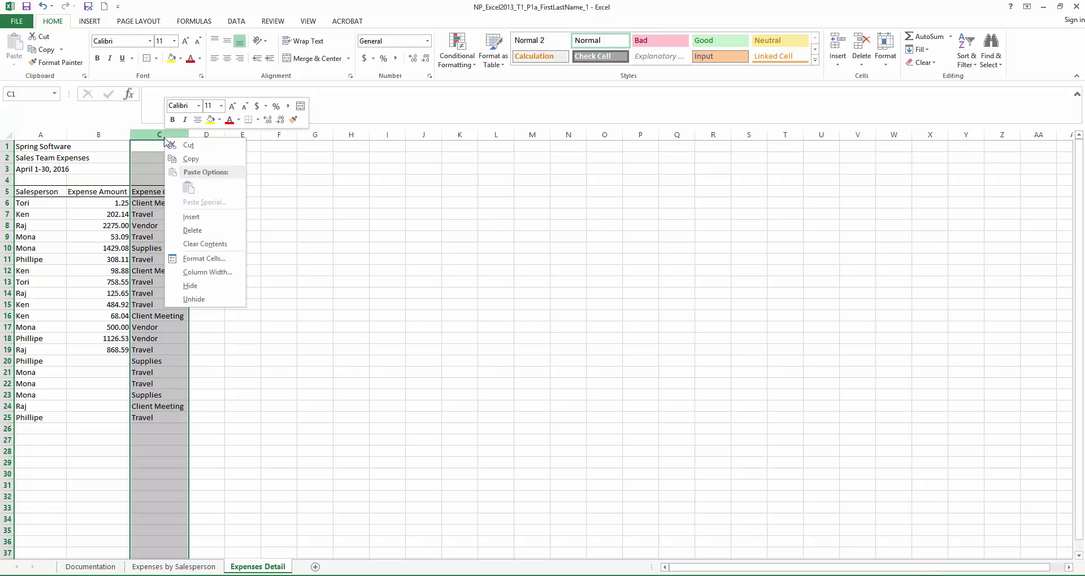
left_click(214, 273)
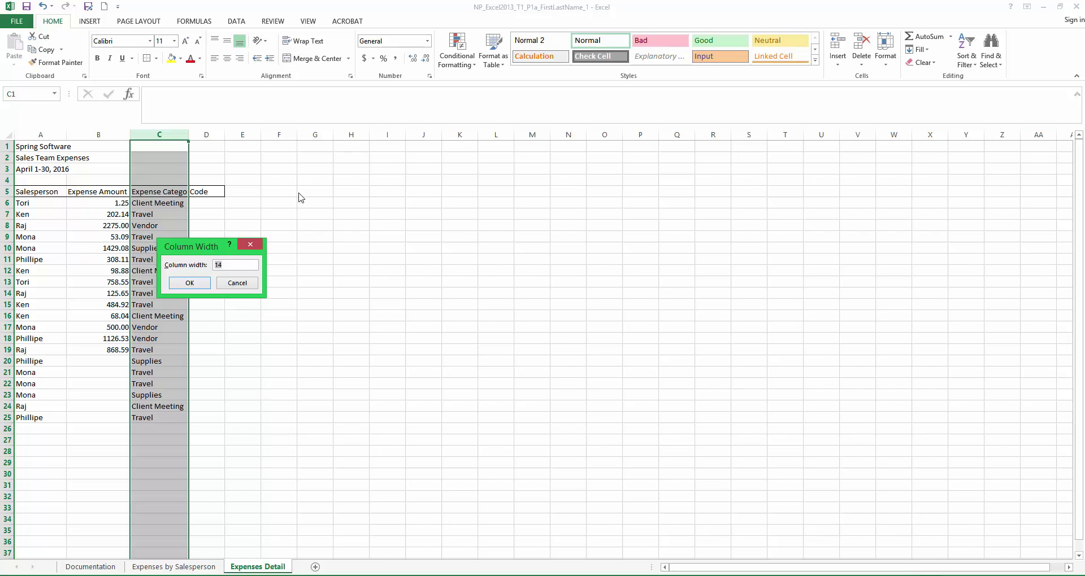
type("16")
left_click(190, 283)
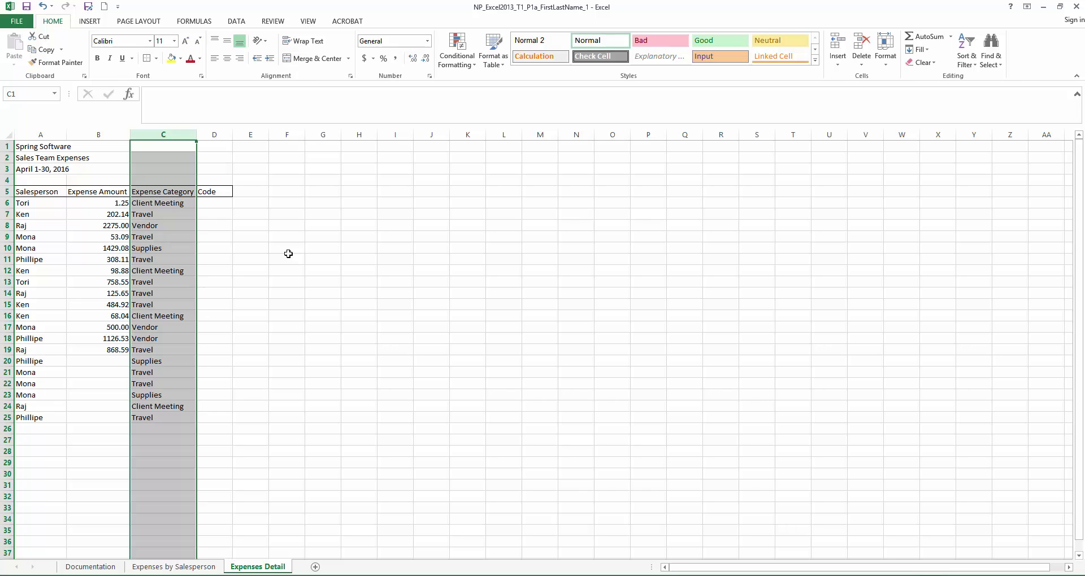
left_click(298, 260)
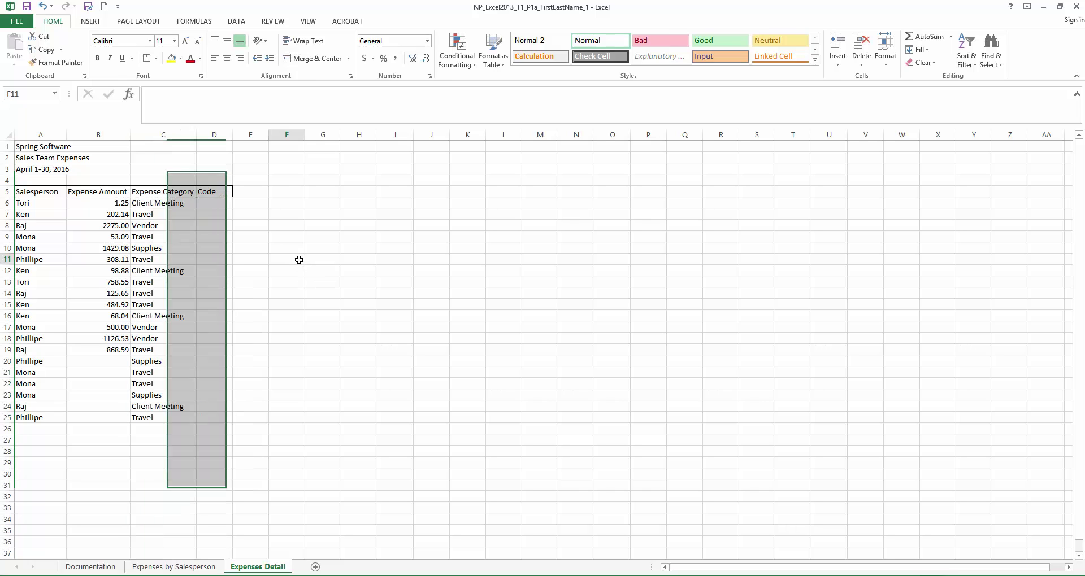
- Change the expense amount in cell B6 to 125.24
left_click(109, 204)
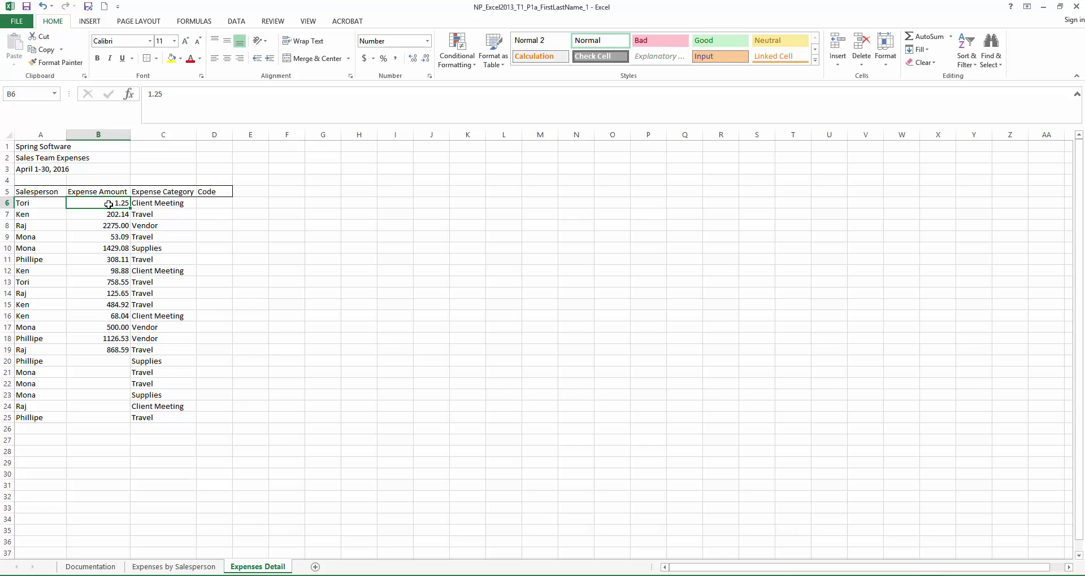
type("125.")
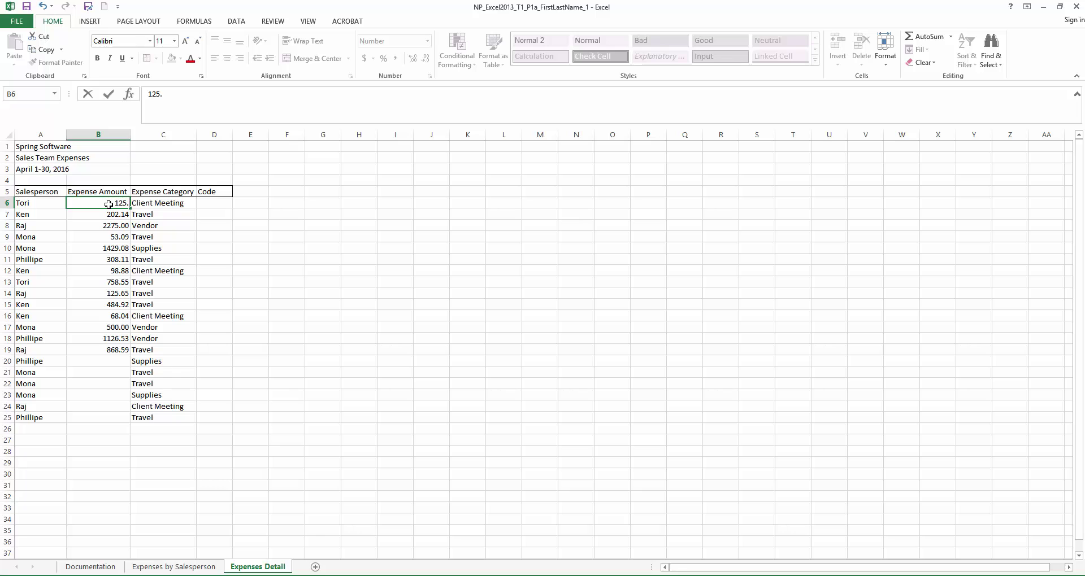
type("24")
left_click_drag(178, 95, 144, 95)
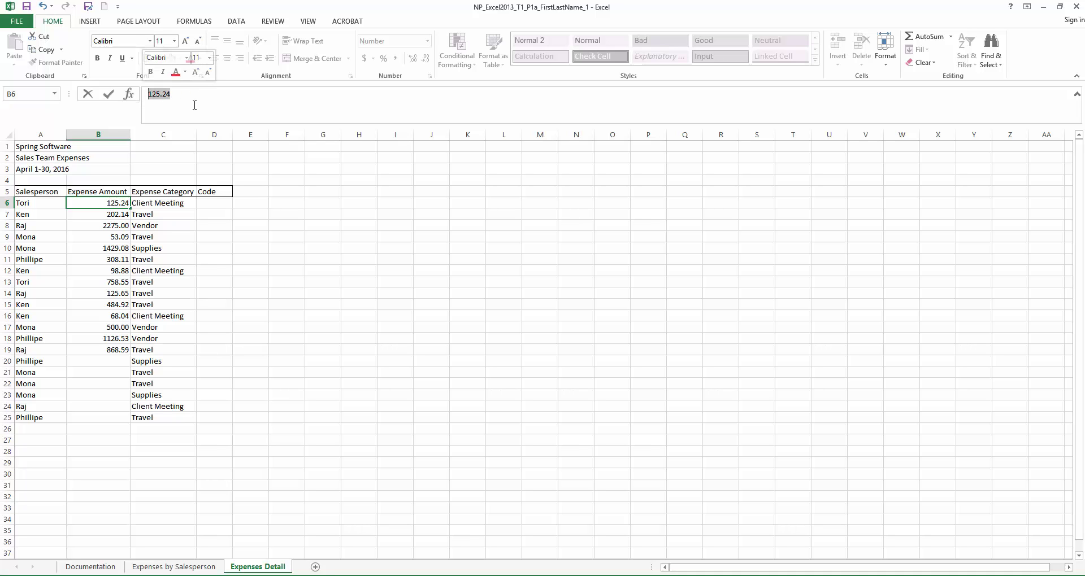
left_click(179, 94)
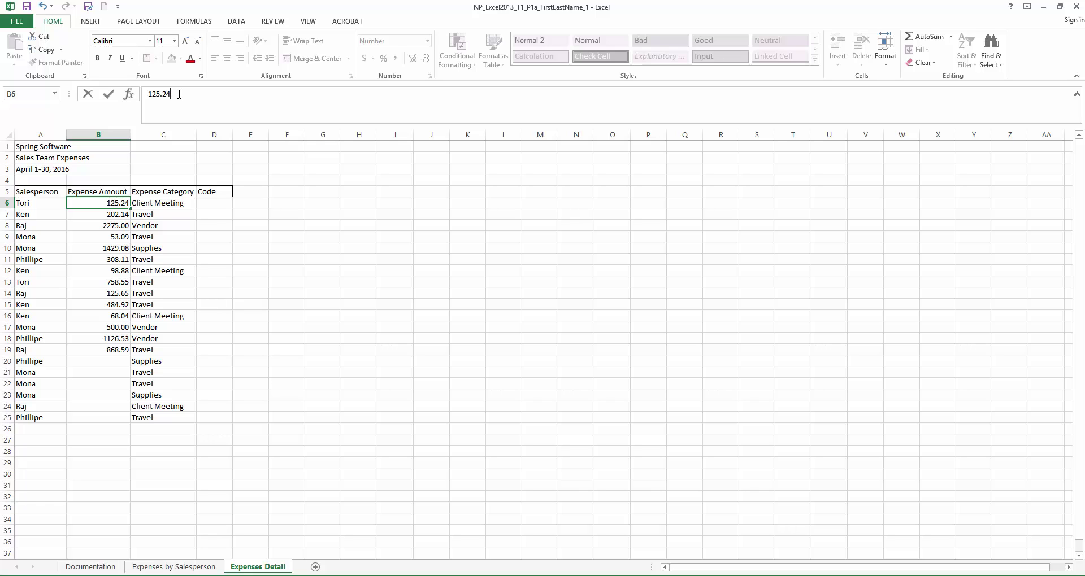
key("Return")
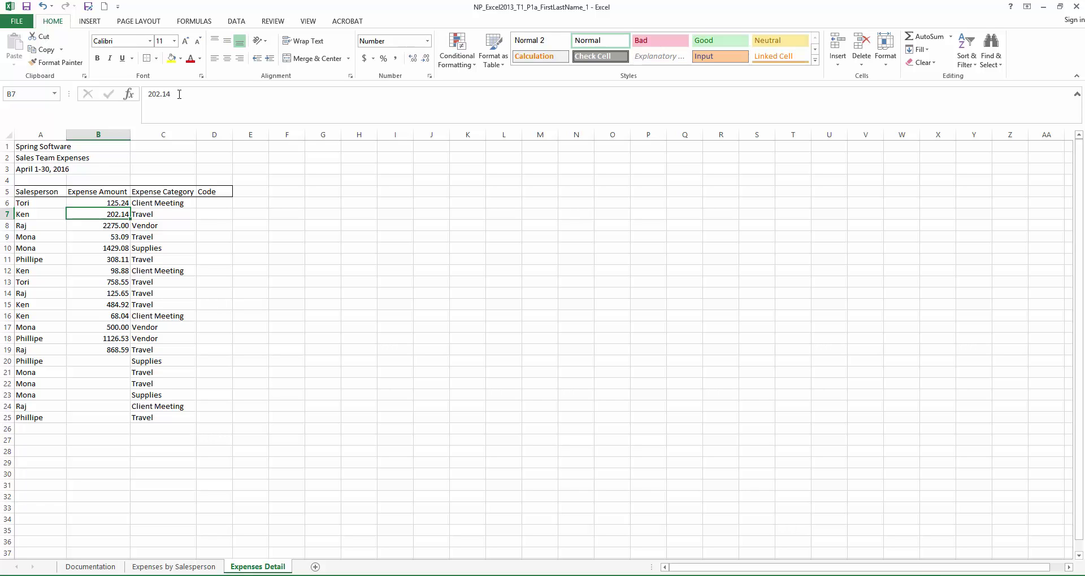
- Enter the missing expense amounts 53.02, 545.64, 198.05, 68.24, 55.04 and 779.08 in cells B20:B25
left_click(116, 360)
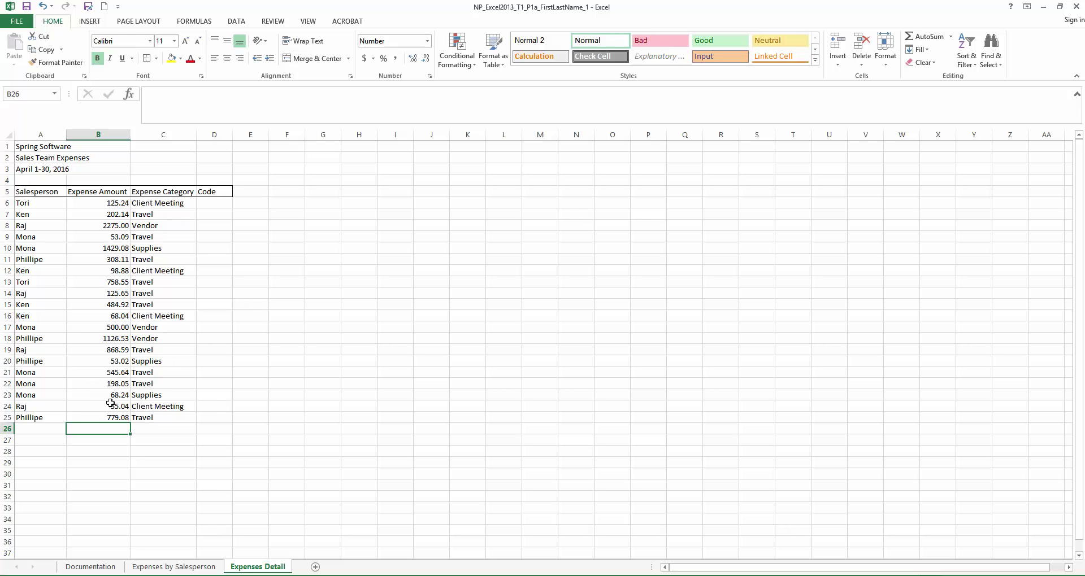
left_click(116, 373)
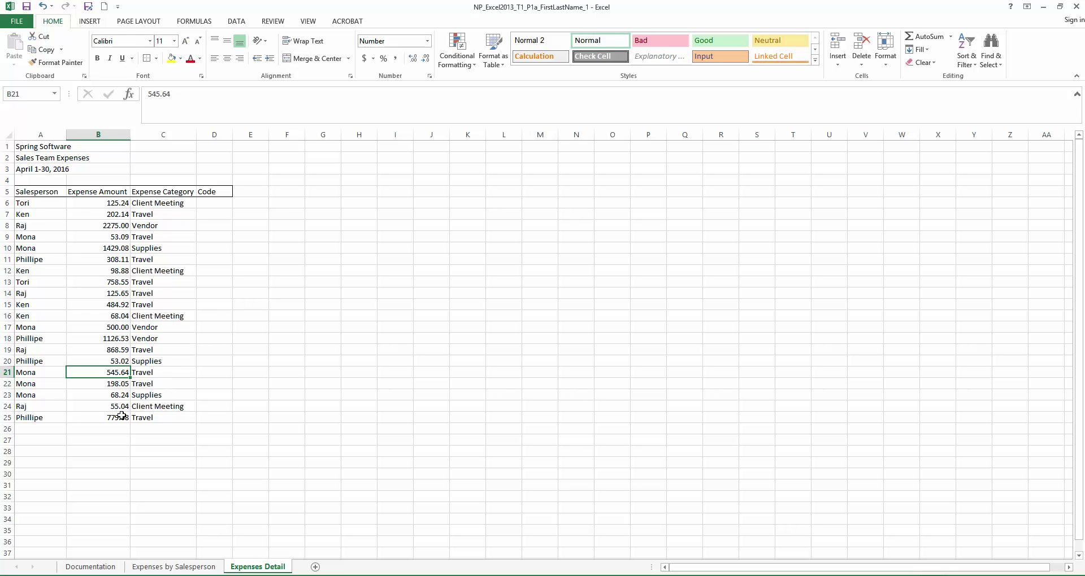
- Enter the label Total in cell A26, below the last salesperson
left_click(34, 427)
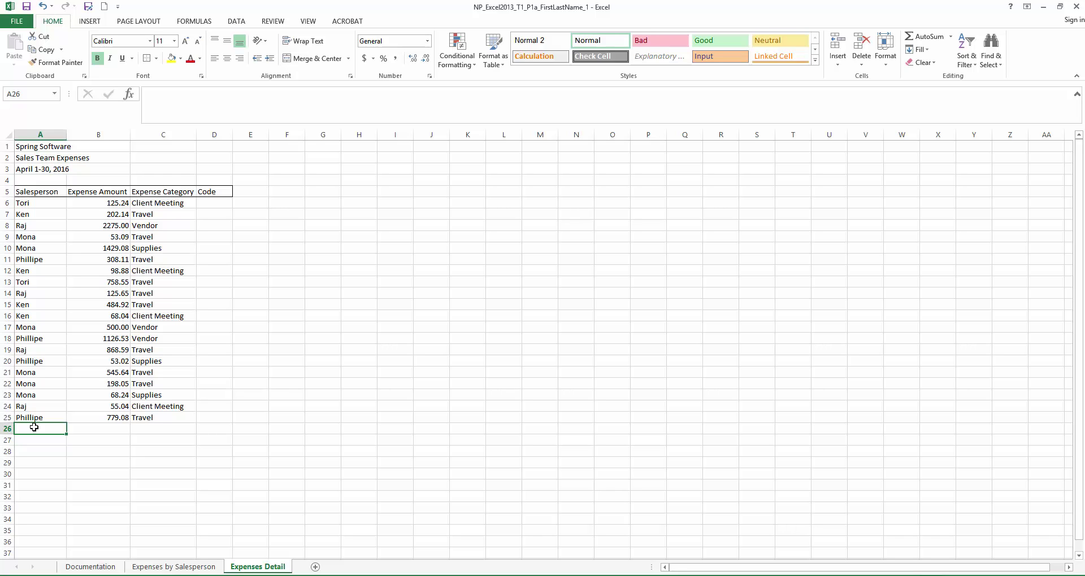
type("Total")
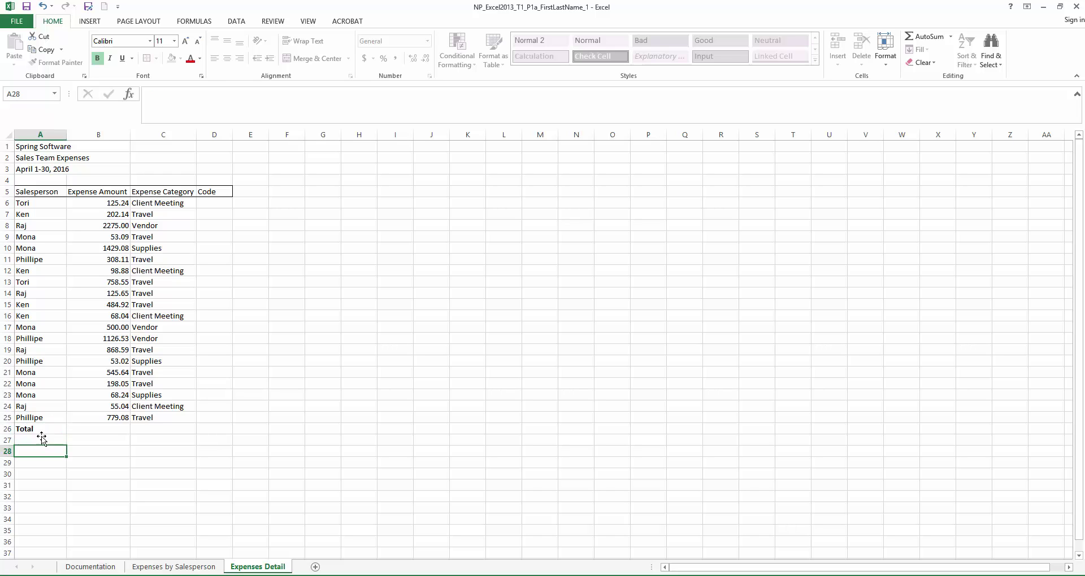
key("ctrl+Return")
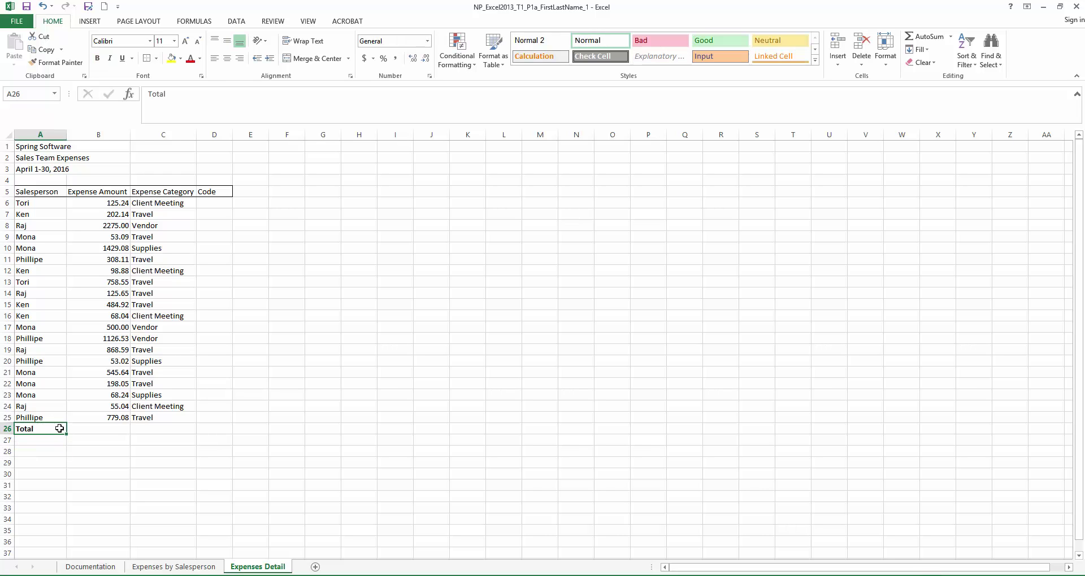
- Apply All Borders to the total row cells A26:B26
left_click_drag(59, 429, 85, 429)
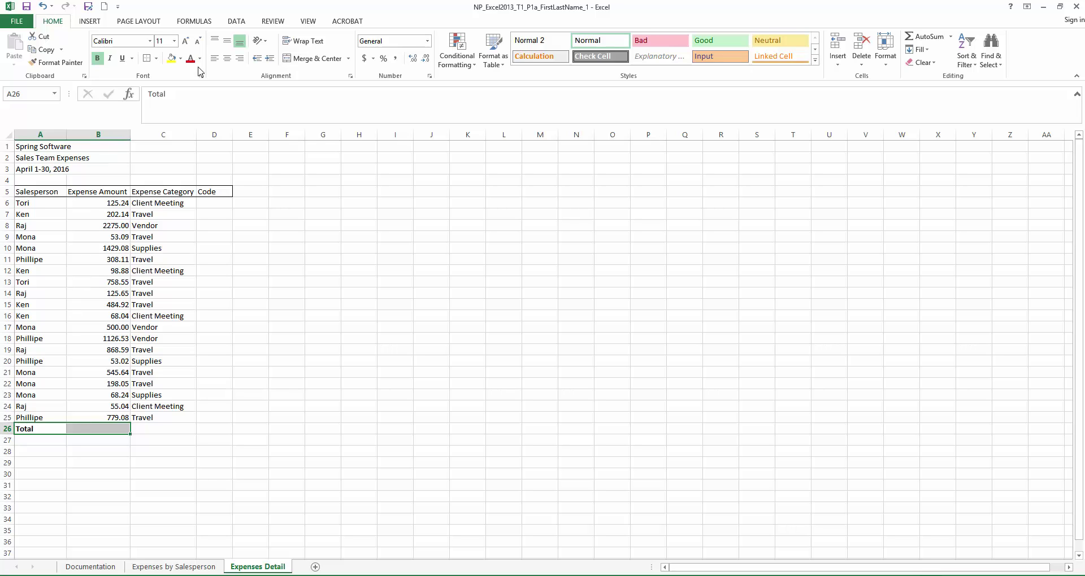
left_click(158, 61)
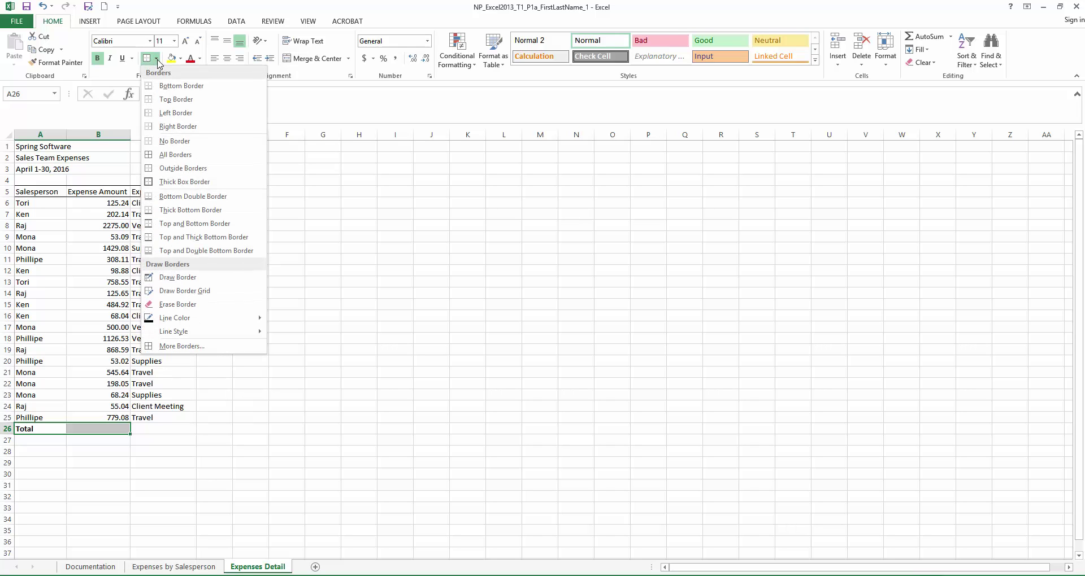
left_click(169, 156)
left_click(164, 475)
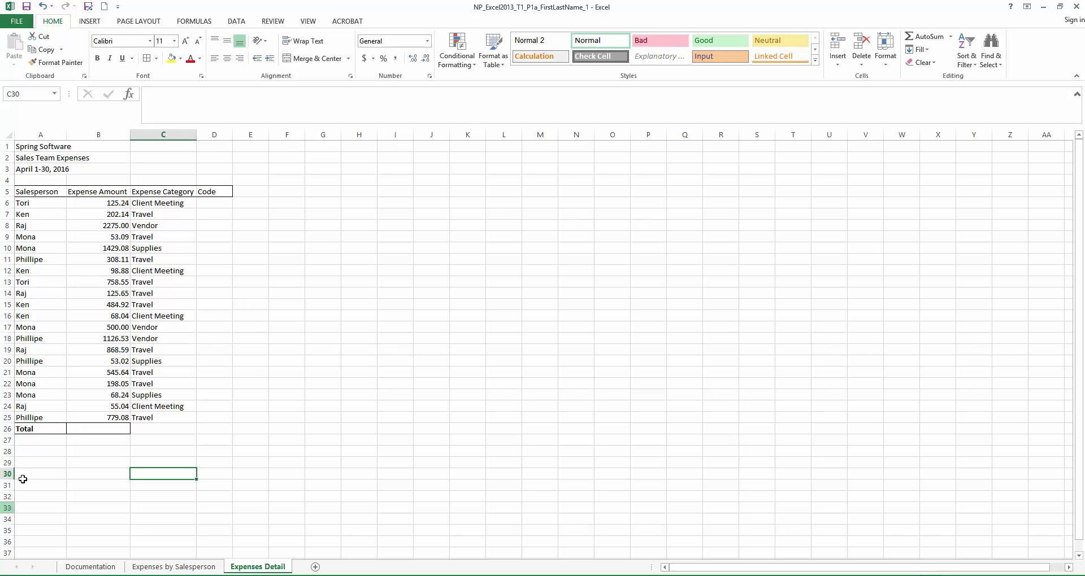
- Insert an AutoSum formula in cell B26 that totals the expense amounts in B6:B25
left_click(92, 429)
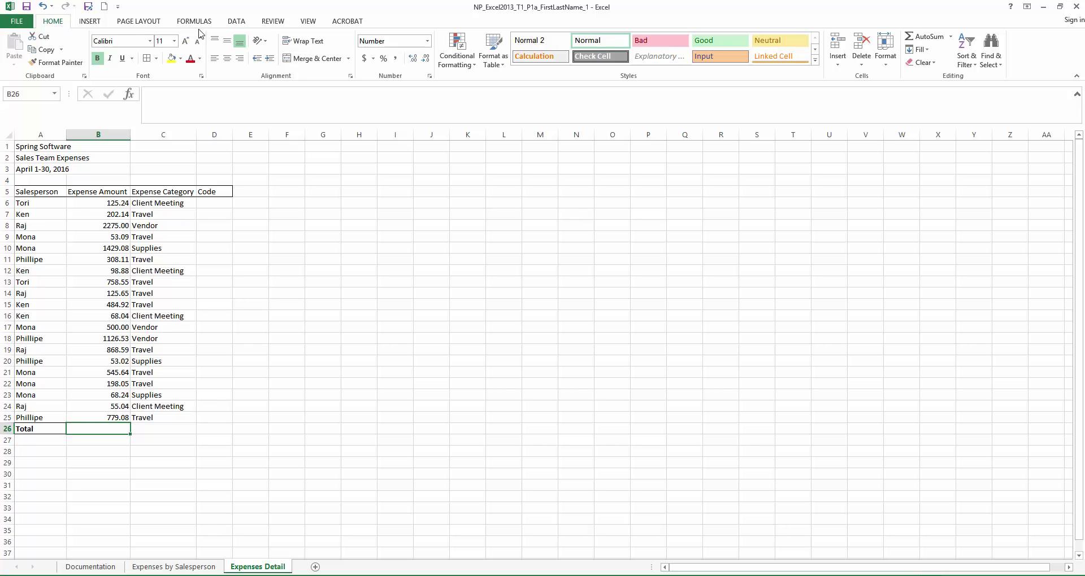
left_click(951, 37)
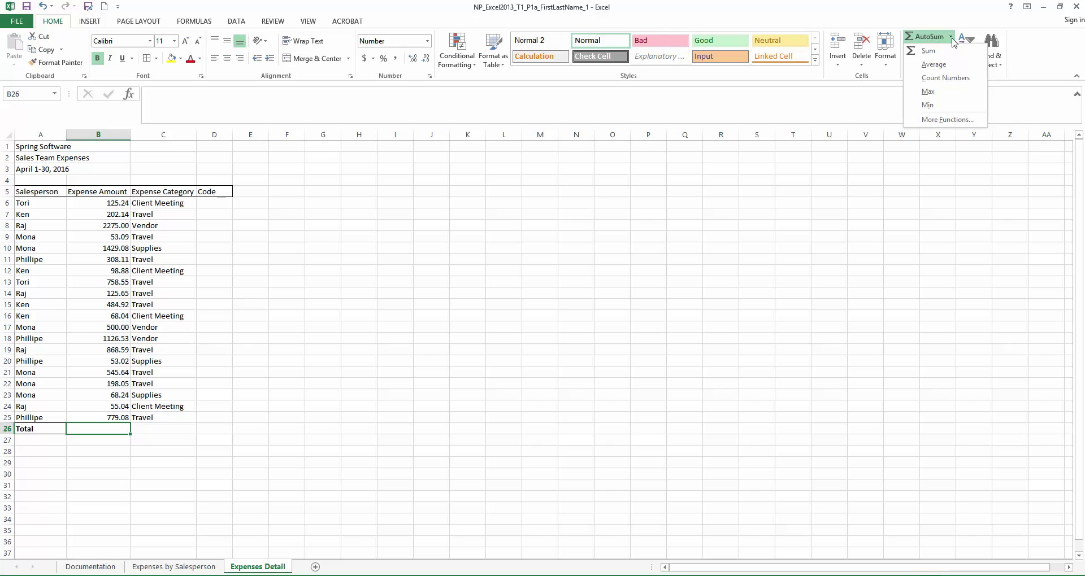
left_click(924, 53)
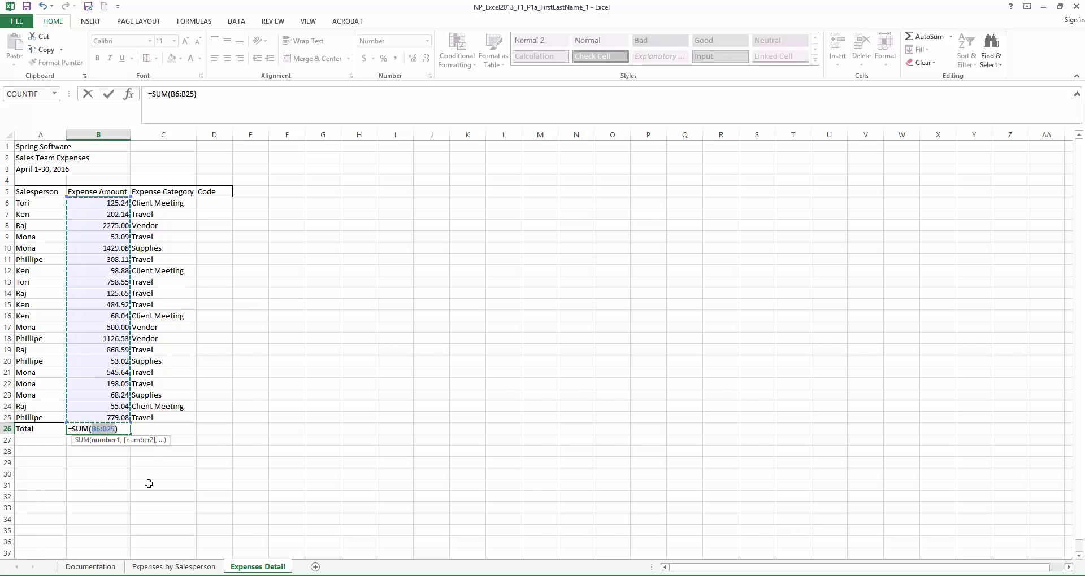
key("Return")
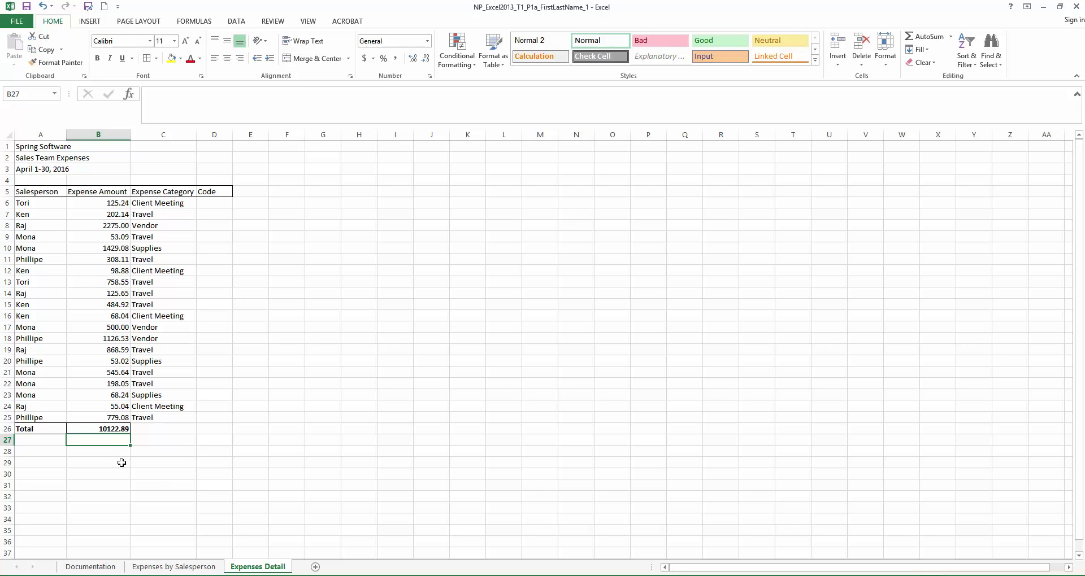
- Enter the sample codes TCM in cell D6 and KTT in cell D7 of the Code column
left_click(120, 428)
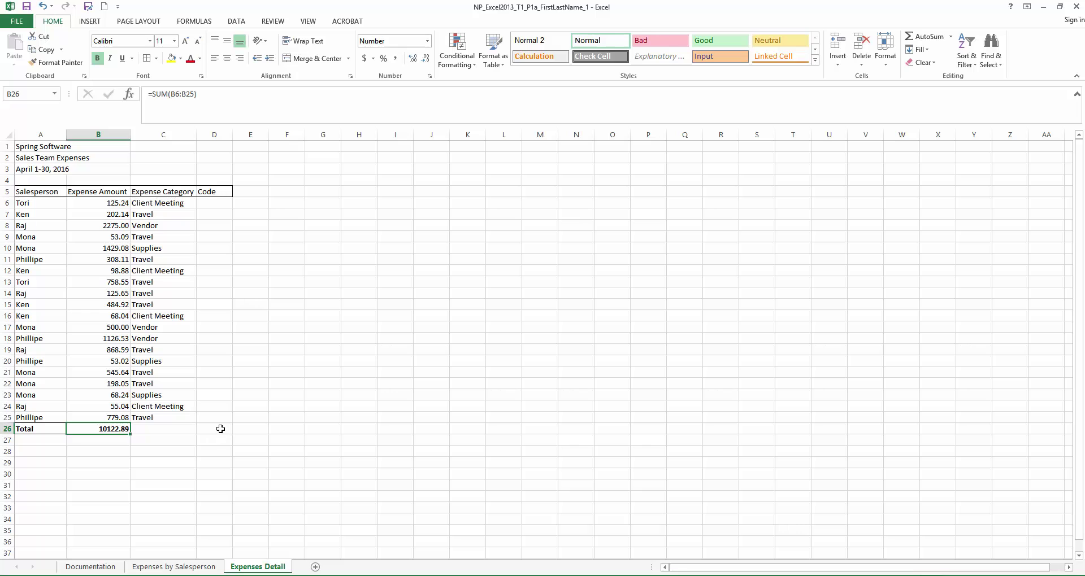
left_click(213, 202)
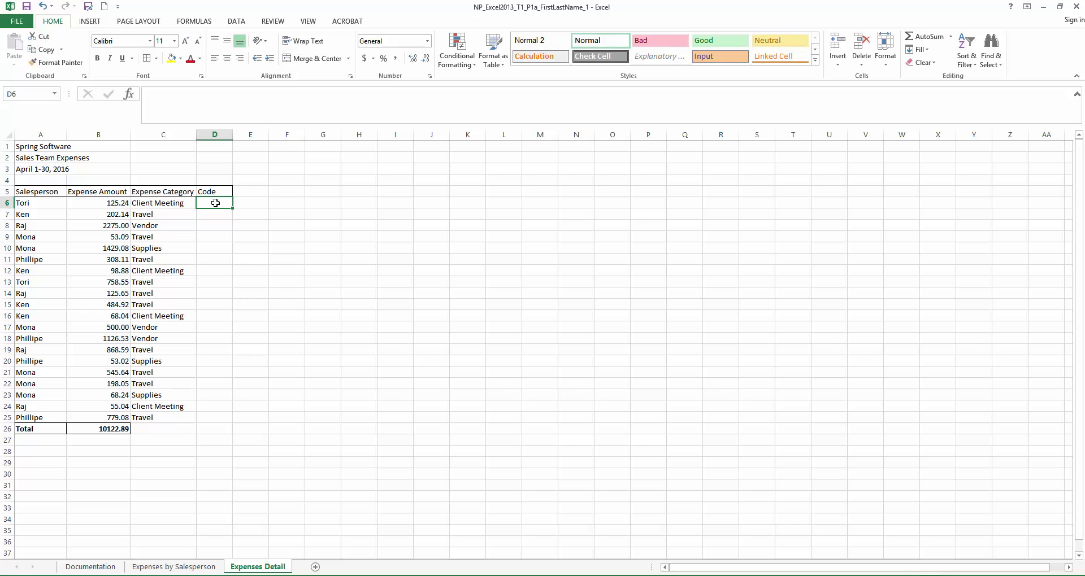
type("TCM")
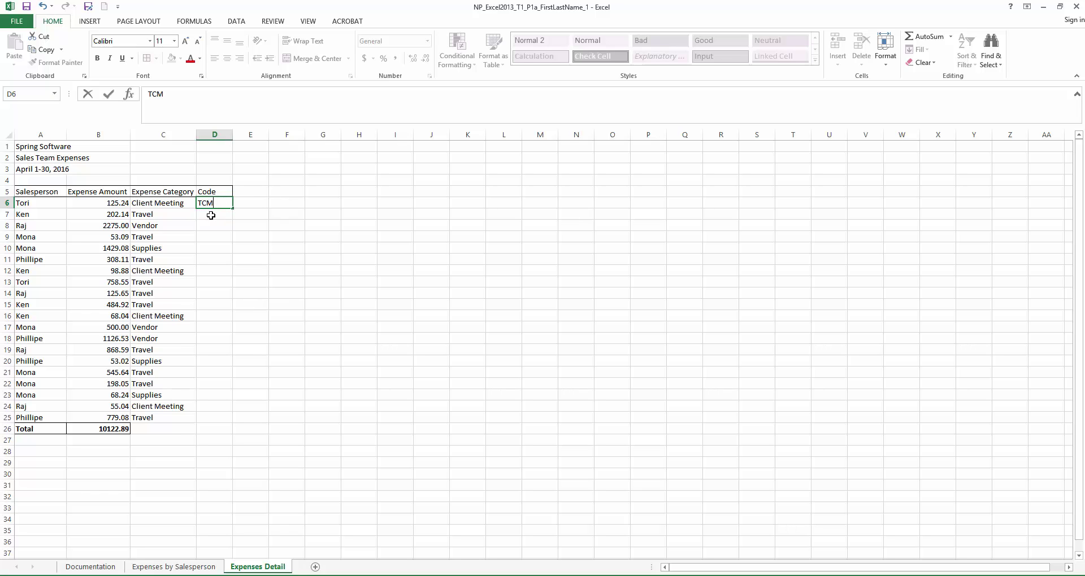
left_click(211, 215)
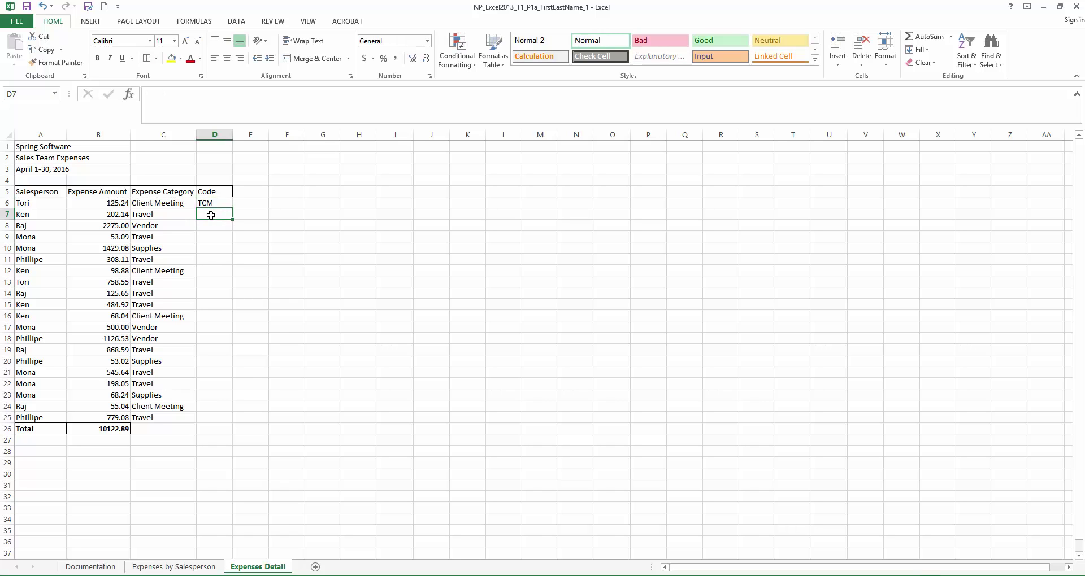
type("KTT")
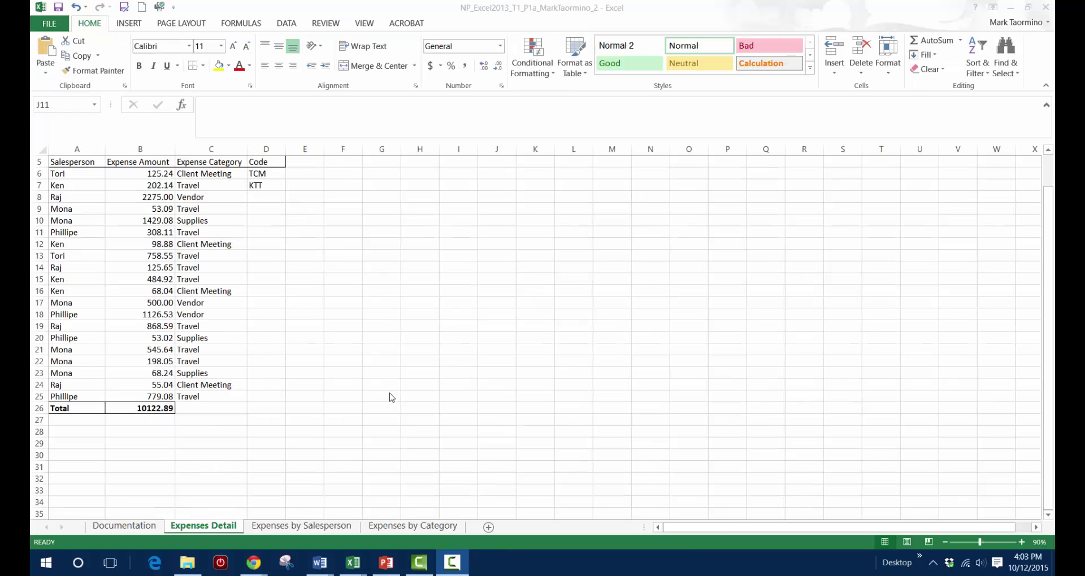
- Flash Fill the Code column range D6:D25 from the sample codes in the first two rows
left_click(270, 172)
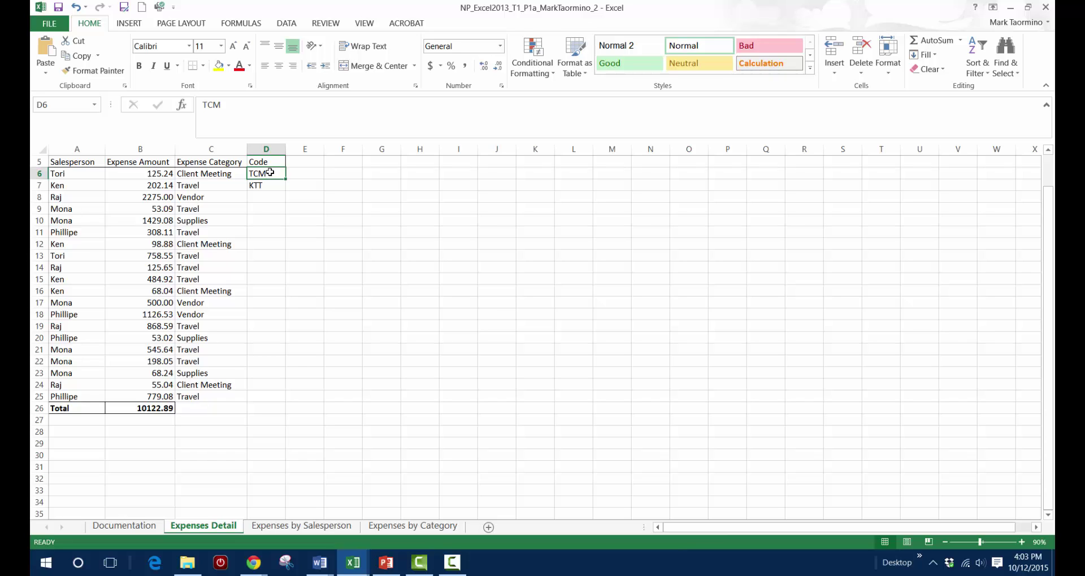
left_click_drag(271, 172, 270, 397)
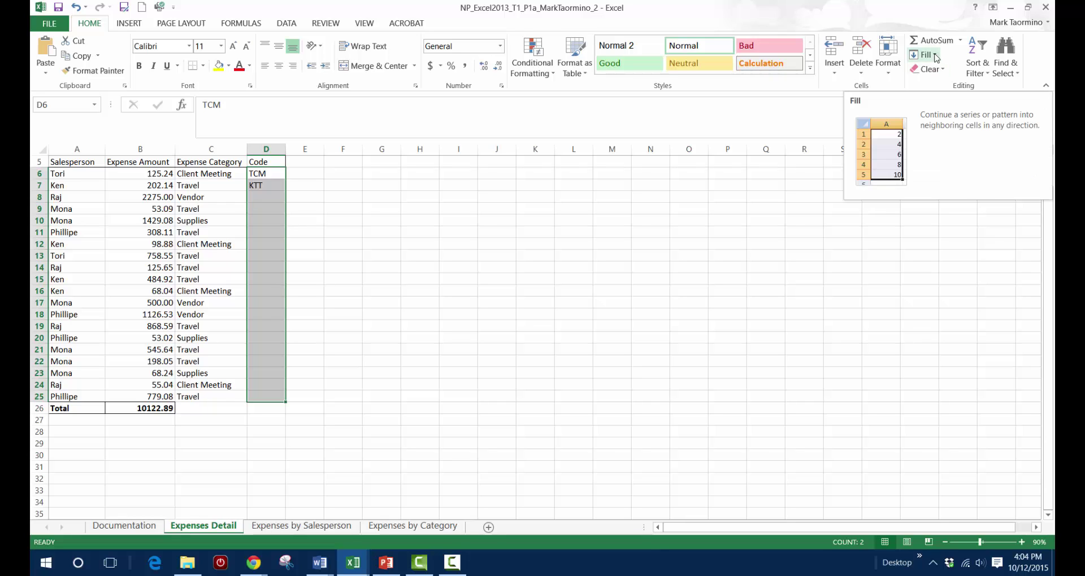
left_click(935, 56)
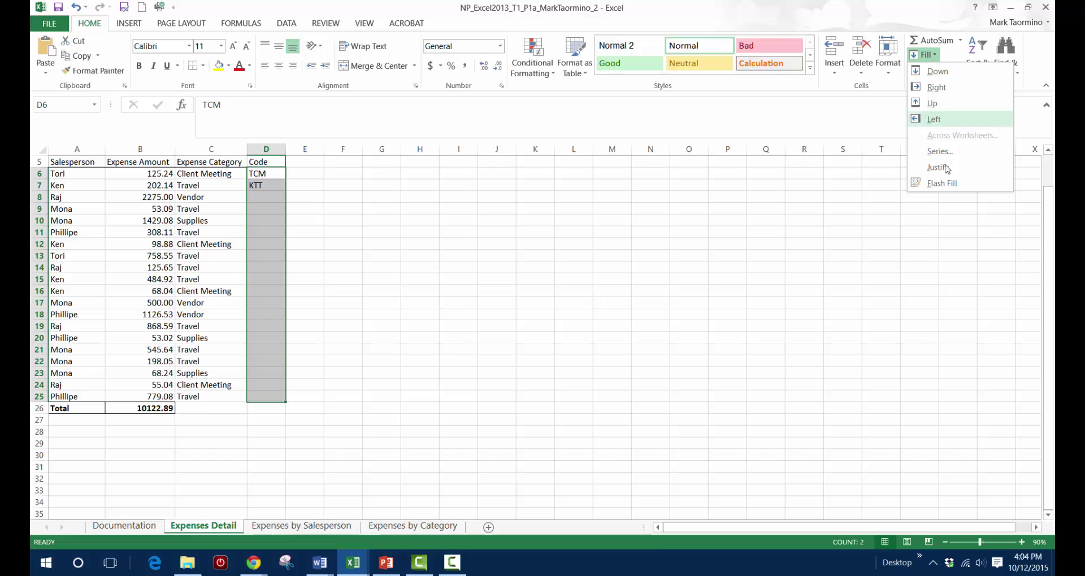
left_click(943, 184)
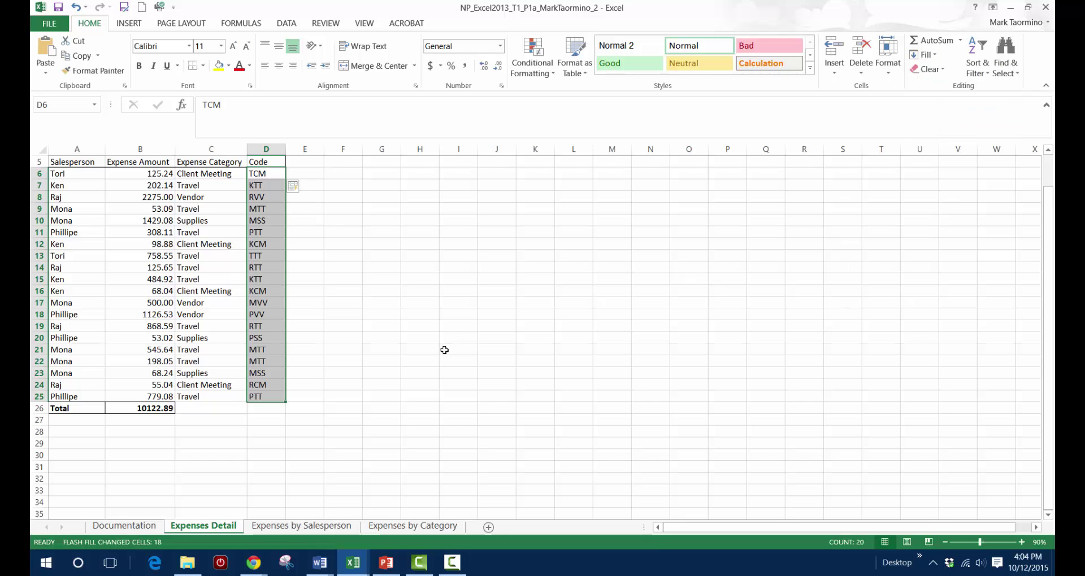
left_click(374, 314)
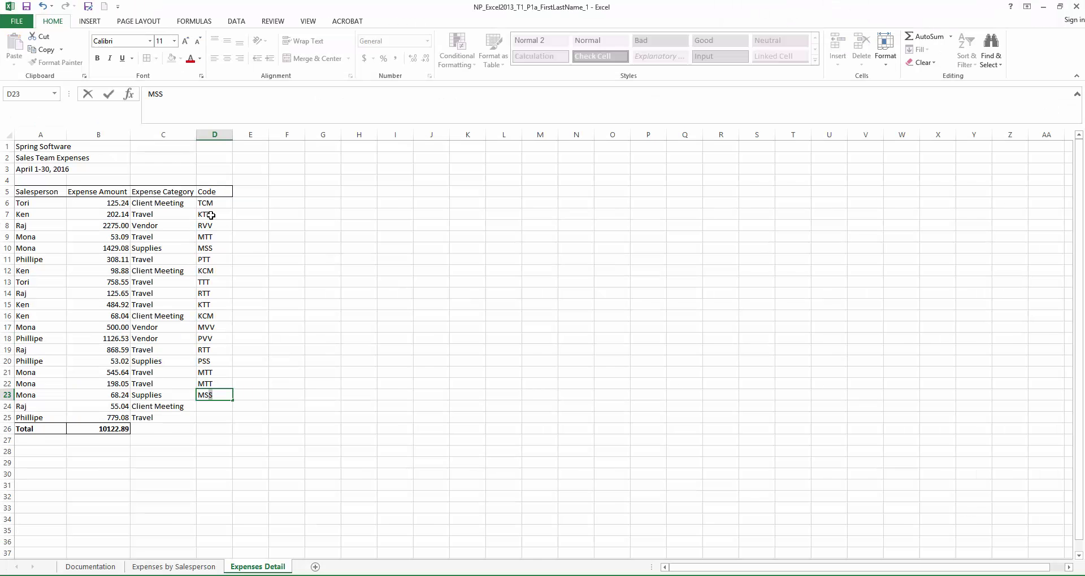
- Confirm the code MSS in cell D23 and enter RSS in D24 and PTT in D25
key("Return")
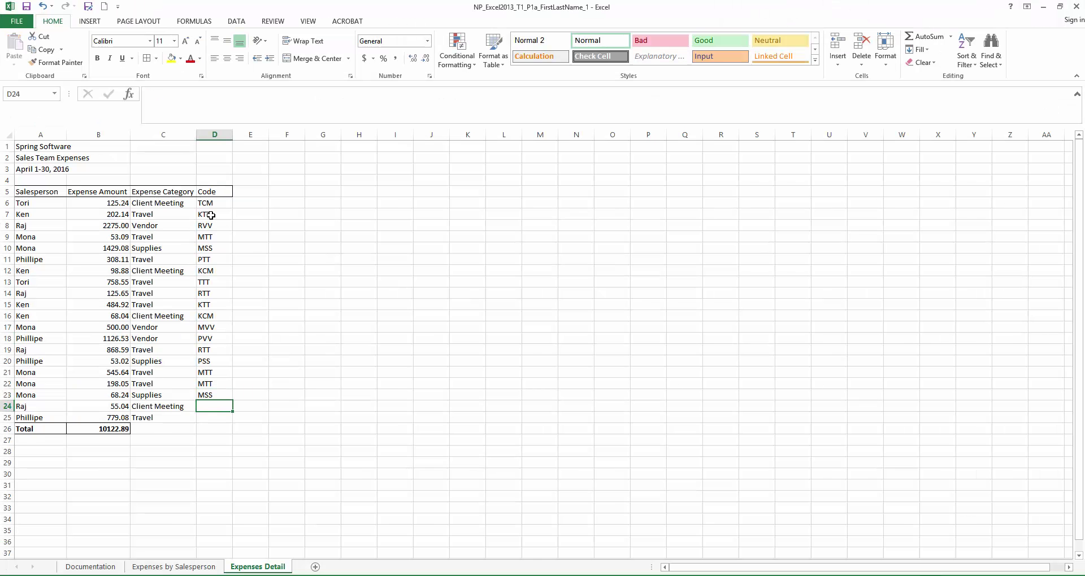
type("RSS")
key("Return")
type("PTT")
key("Return")
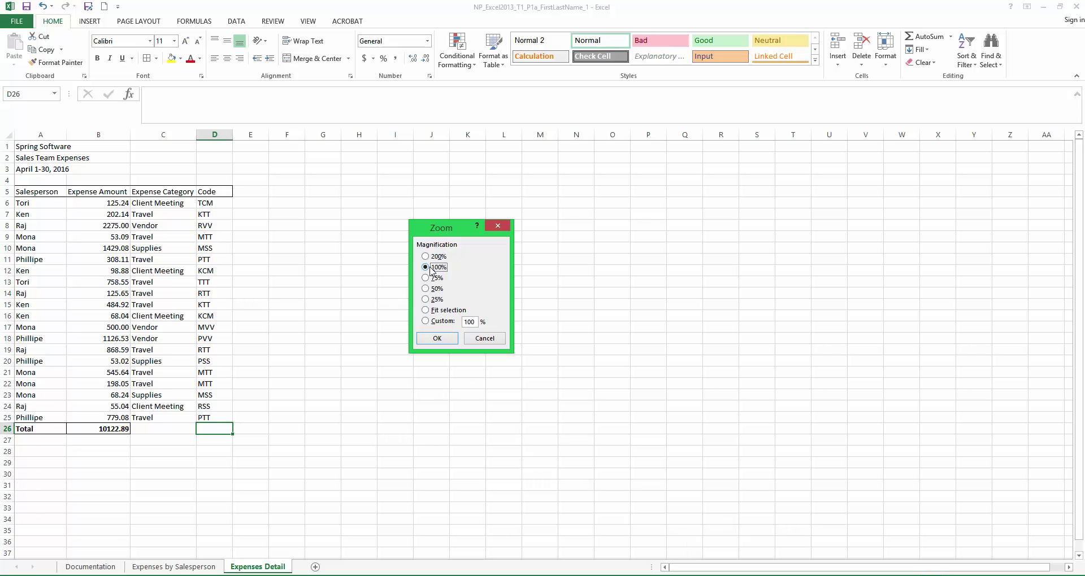
- Set the Expenses Detail worksheet's magnification to a custom 90%
left_click(426, 321)
key("BackSpace")
type("90")
left_click(438, 339)
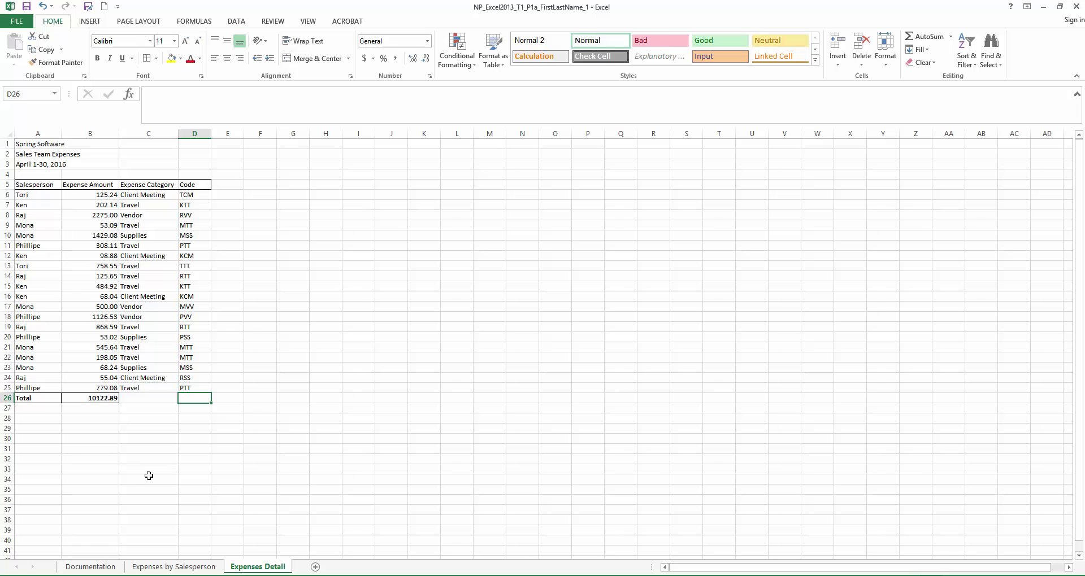
- Change the page orientation of the Expenses by Salesperson worksheet to landscape
left_click(173, 567)
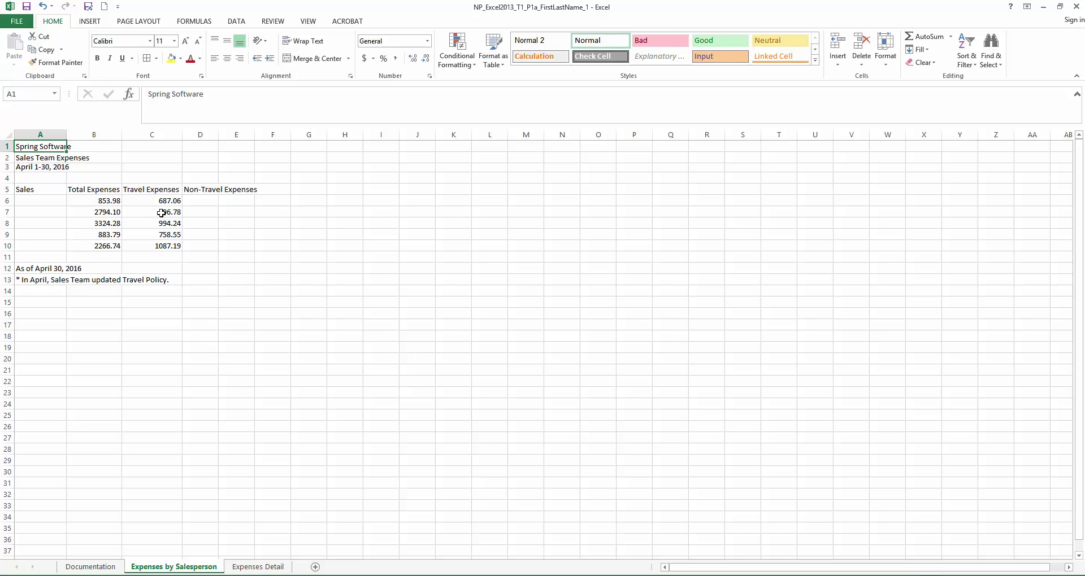
left_click(144, 24)
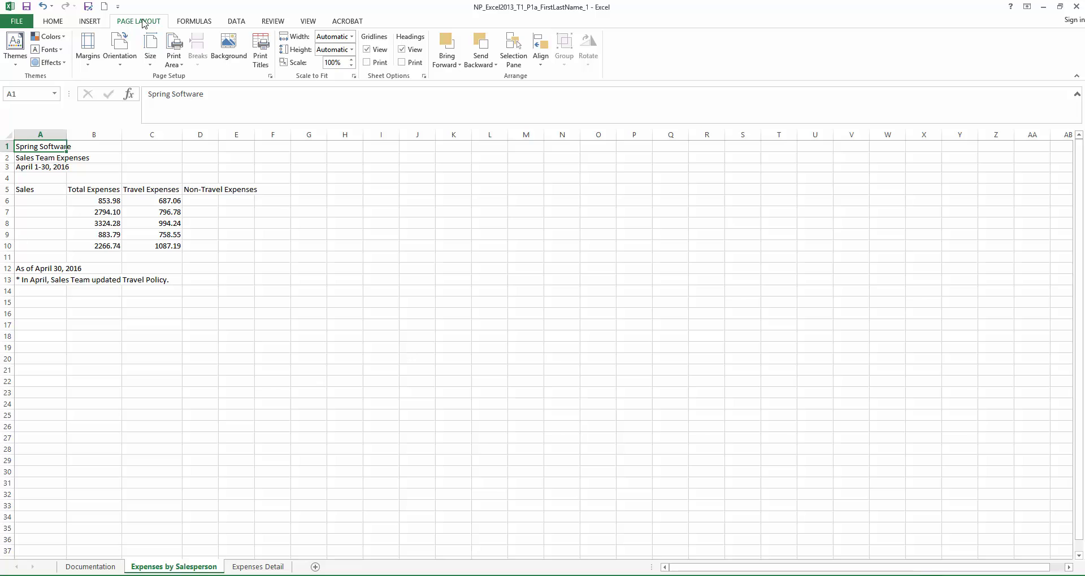
left_click(122, 69)
left_click(131, 109)
- Extend the subtitle in cell A2 to read Sales Team Expenses by Salesperson
left_click(32, 160)
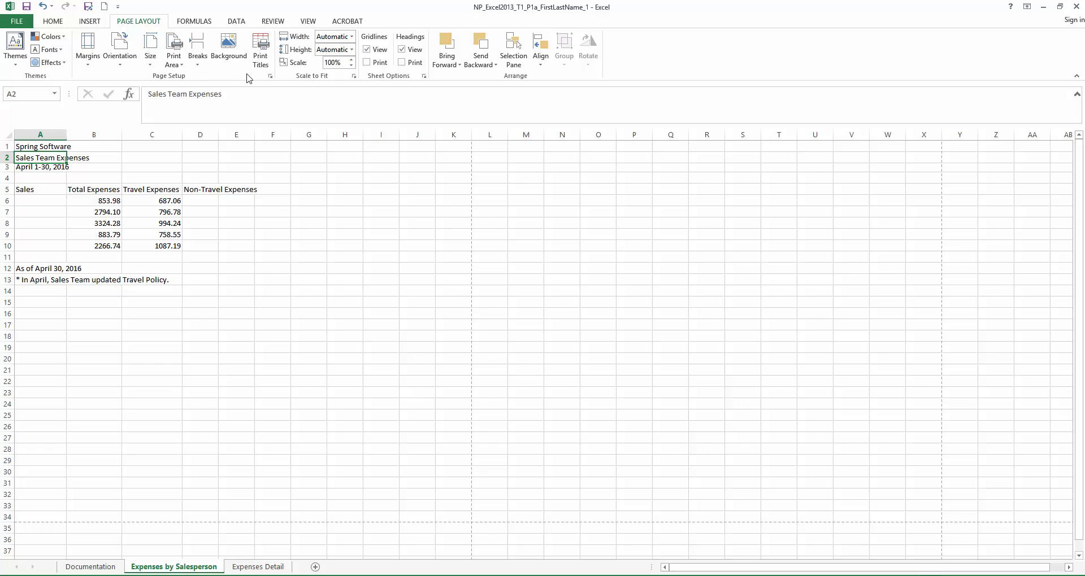
left_click(229, 94)
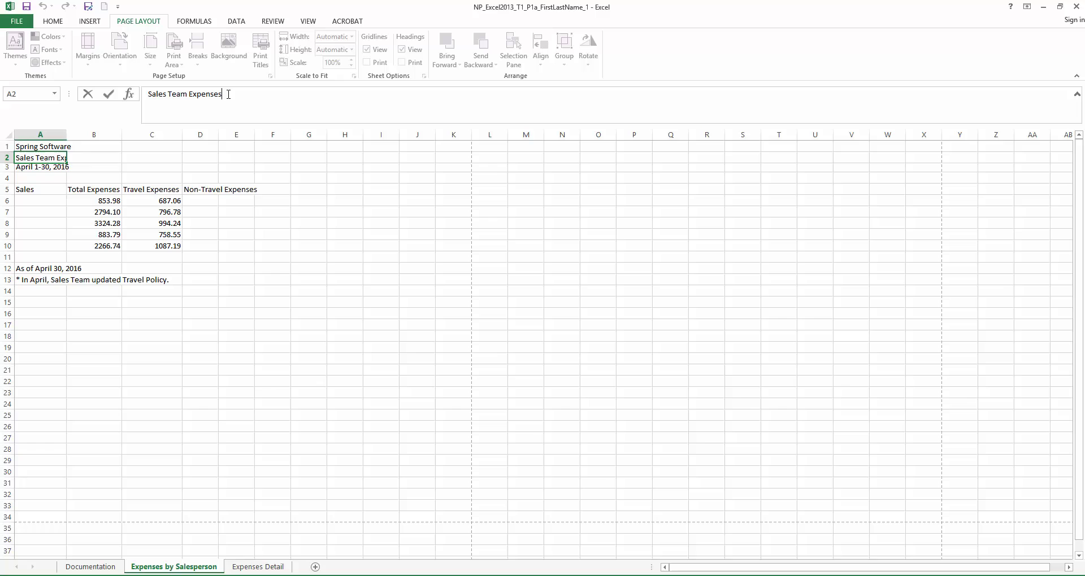
type("by Salesperson")
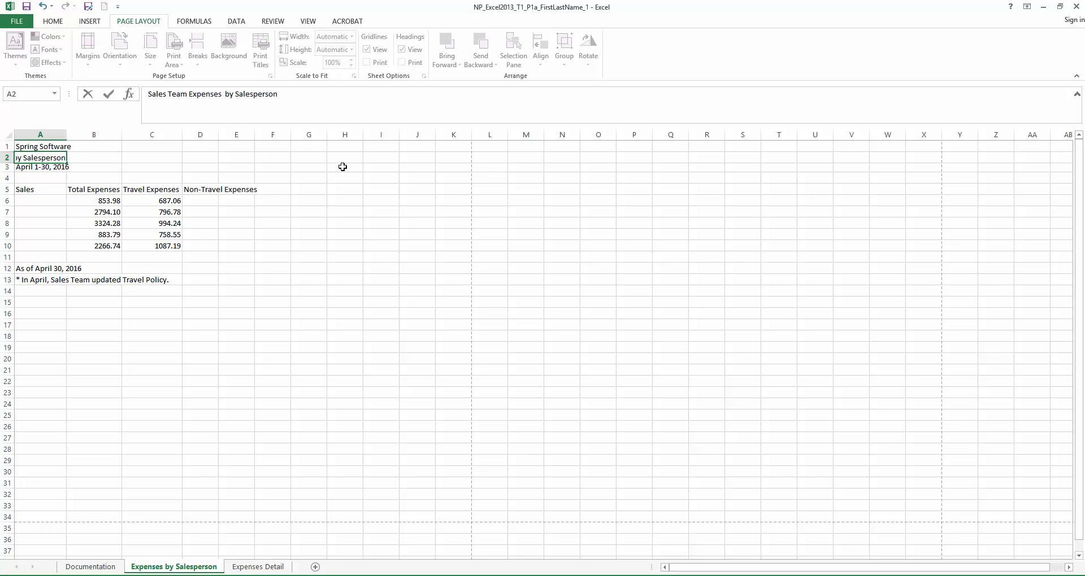
key("Return")
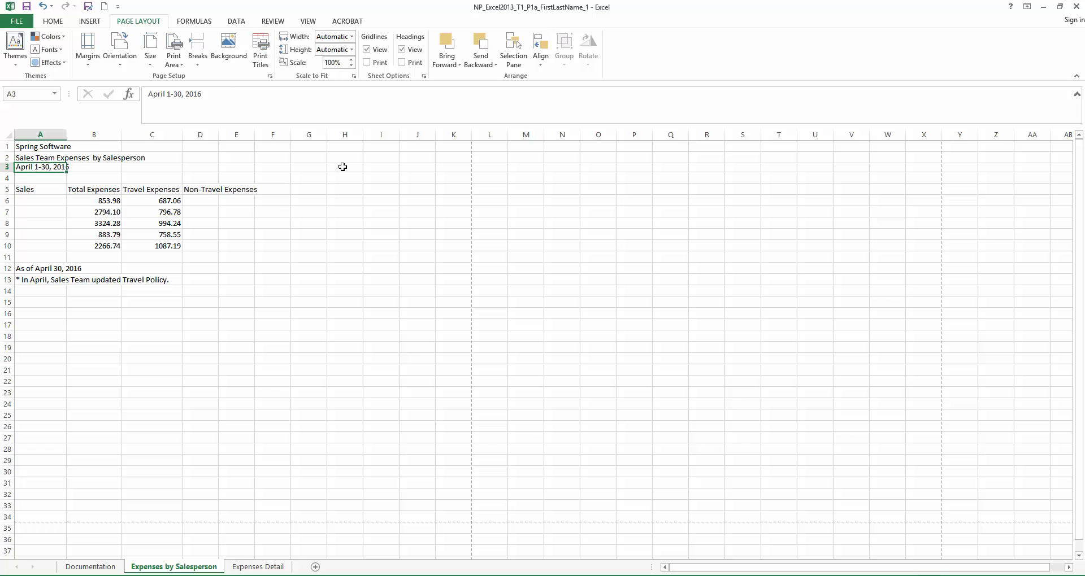
- Set the height of row 3, which holds the April 1-30, 2016 date range, to 15
right_click(5, 167)
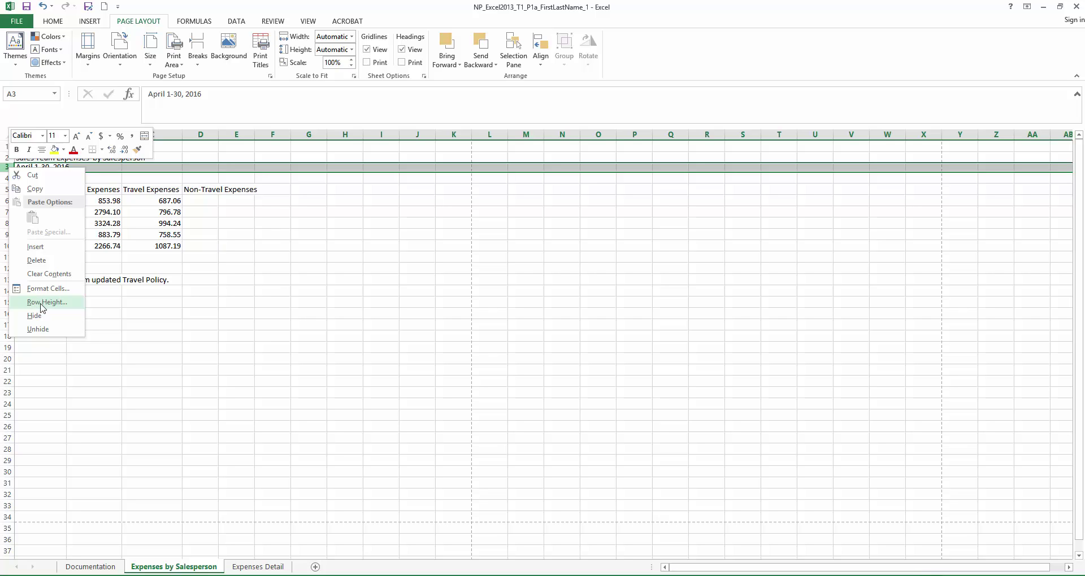
left_click(43, 308)
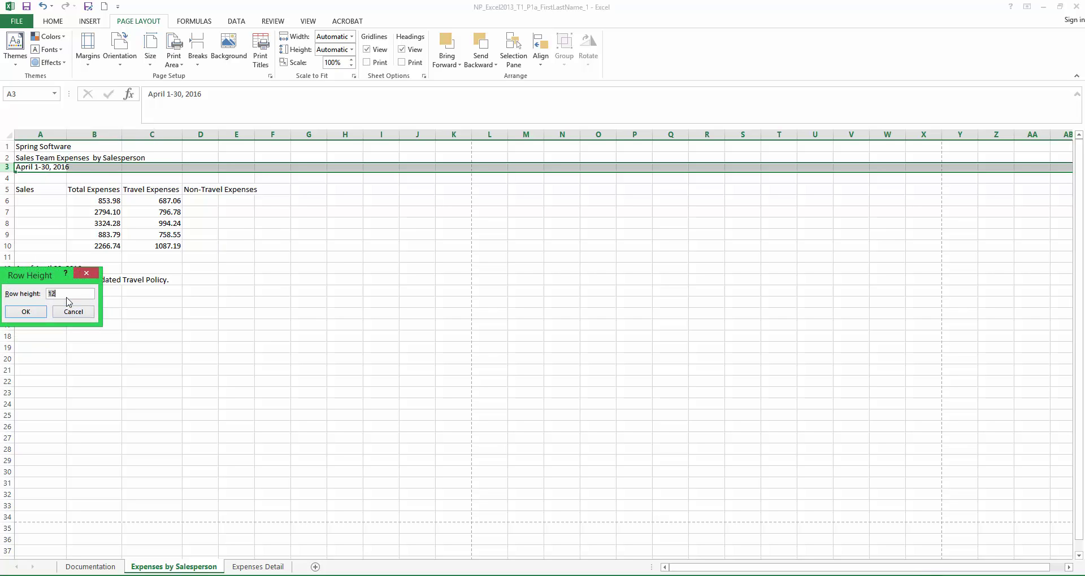
type("15")
left_click(33, 312)
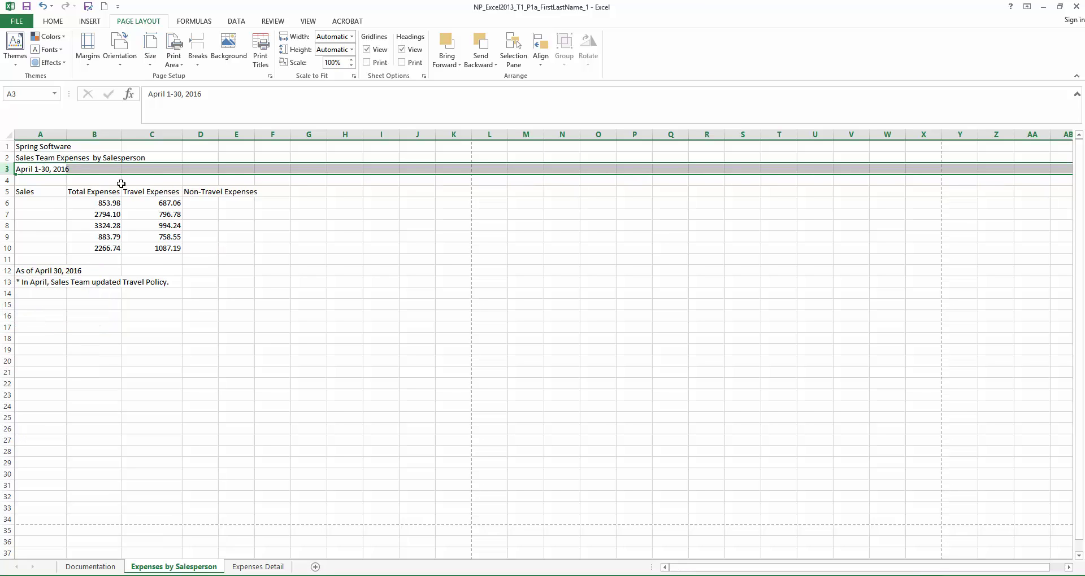
left_click(295, 203)
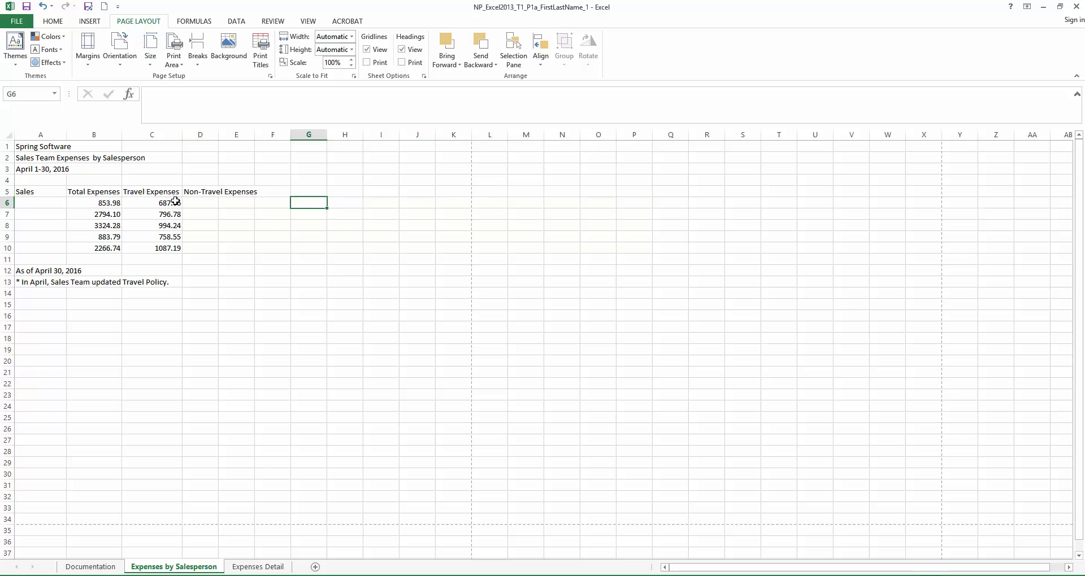
- Change the column heading in cell A5 to Salesperson
left_click(39, 191)
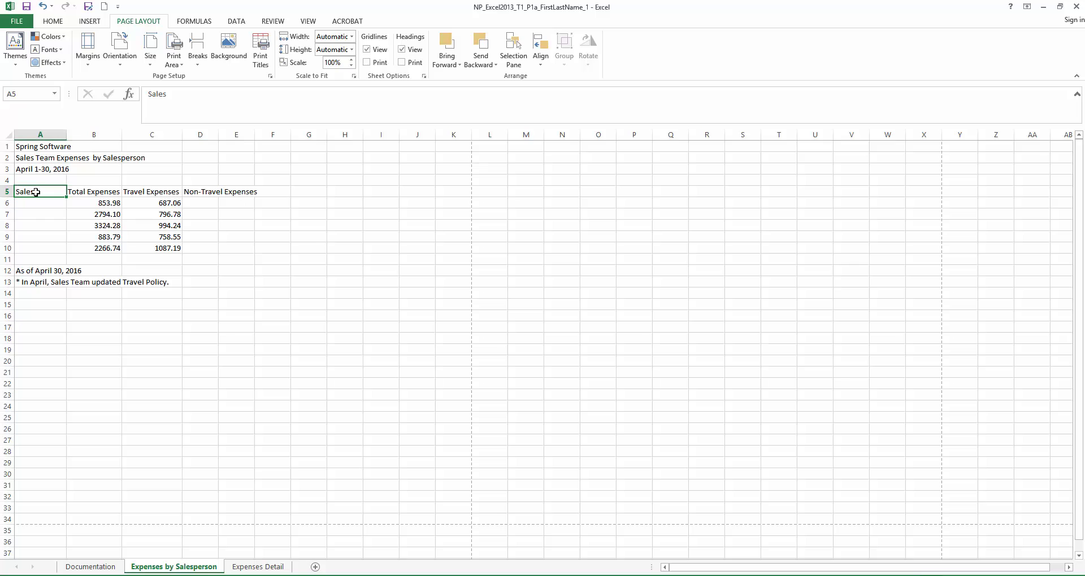
double_click(35, 192)
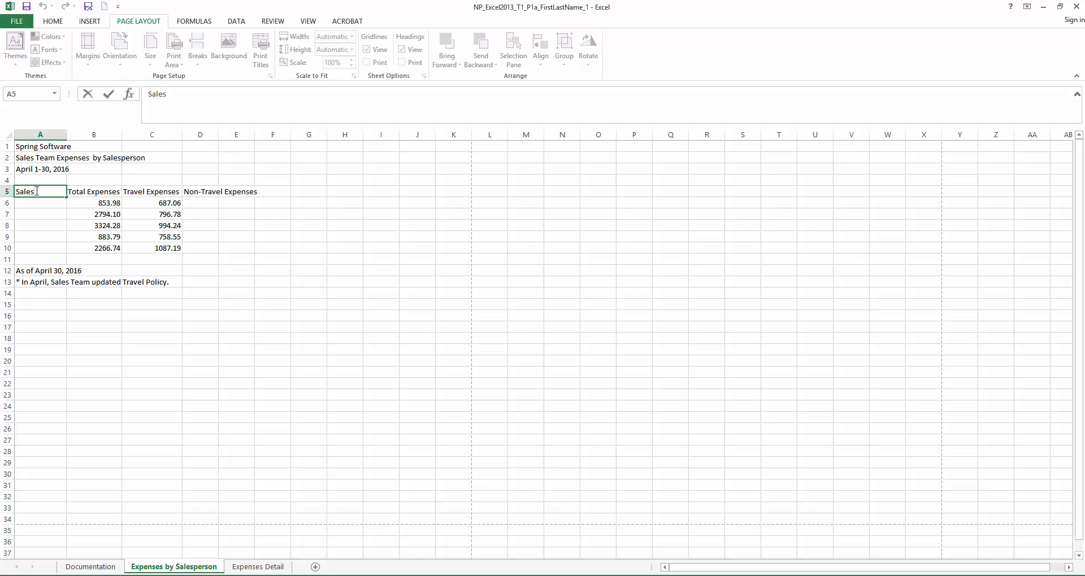
type("person")
- Set the width of the Non-Travel Expenses column D to 19
left_click(207, 136)
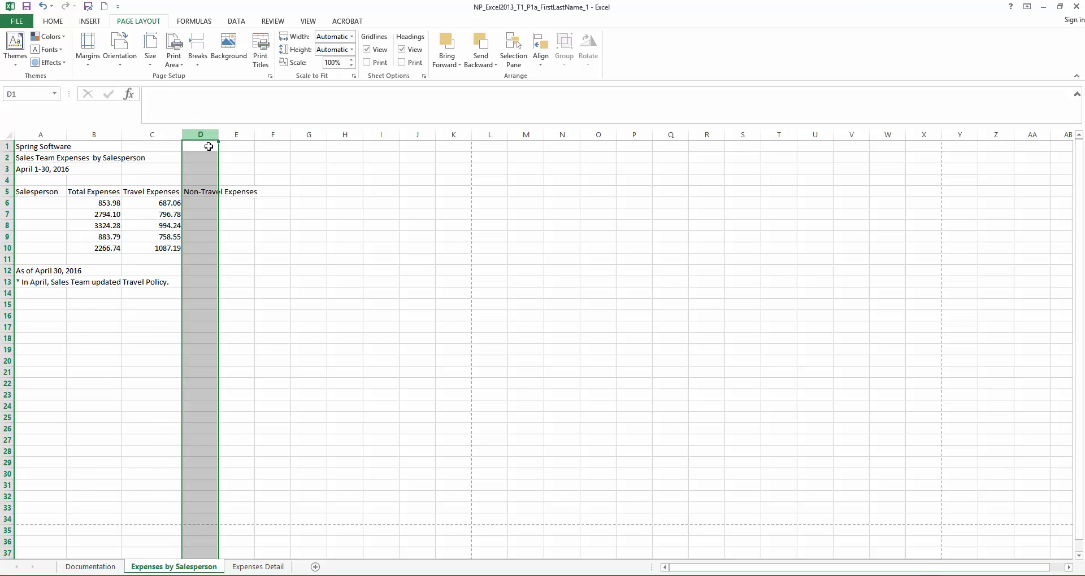
right_click(206, 137)
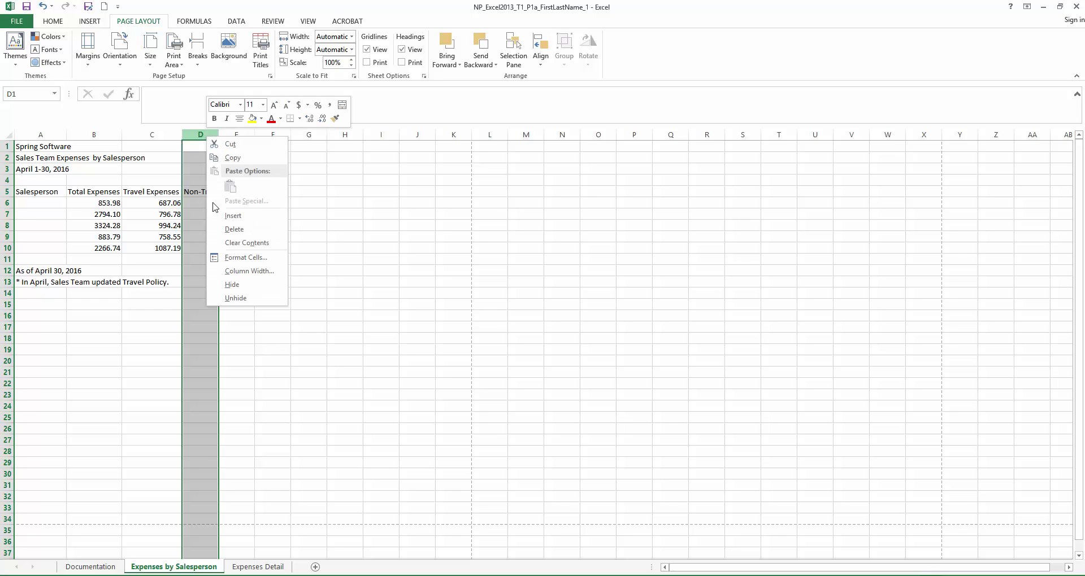
left_click(246, 271)
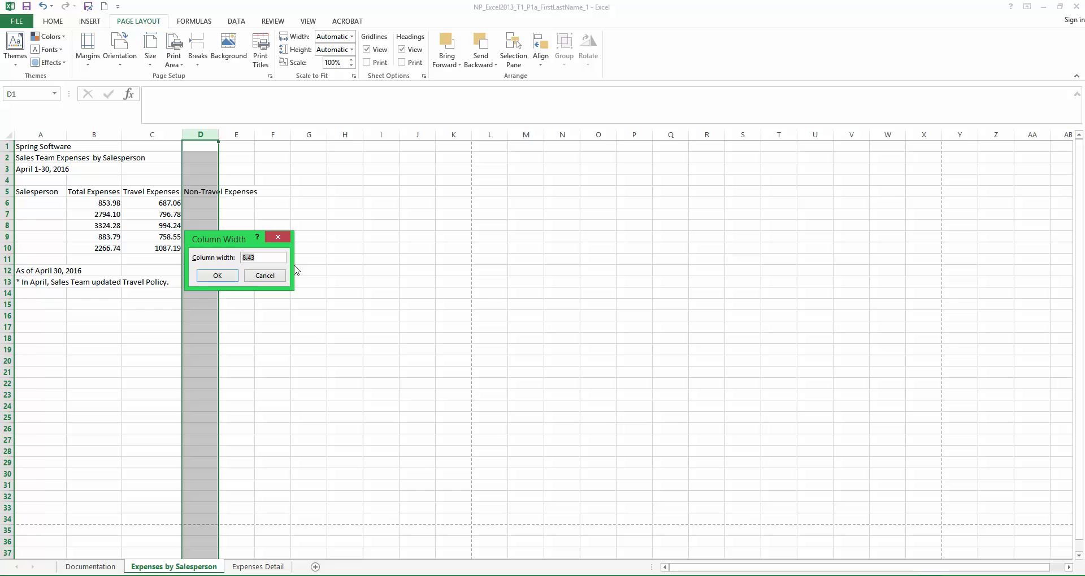
type("19")
left_click(217, 276)
left_click(314, 282)
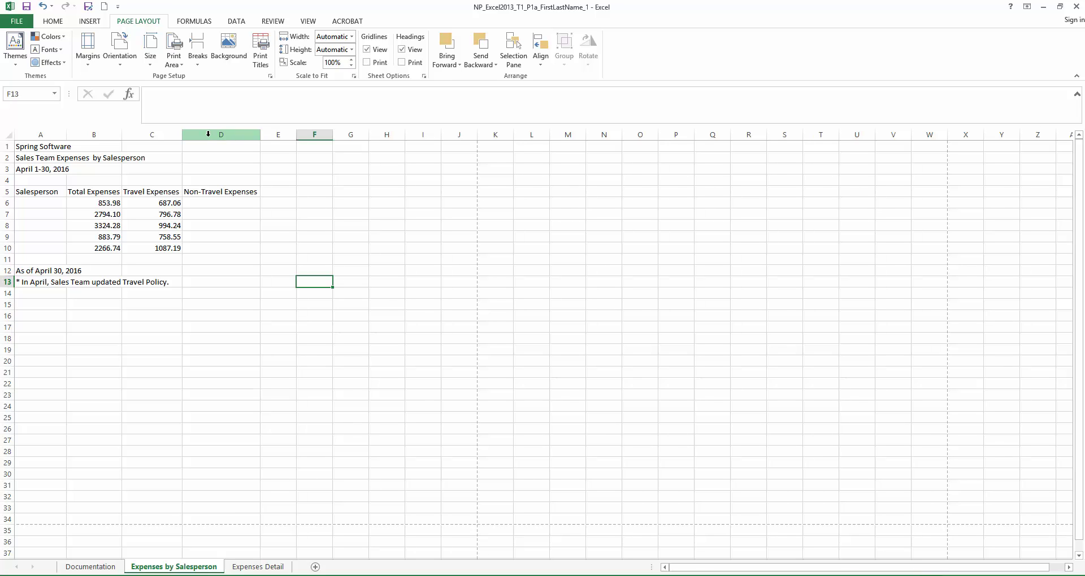
- Enter the five salespeople's first names in cells A6:A10 of the Salesperson column
left_click(41, 203)
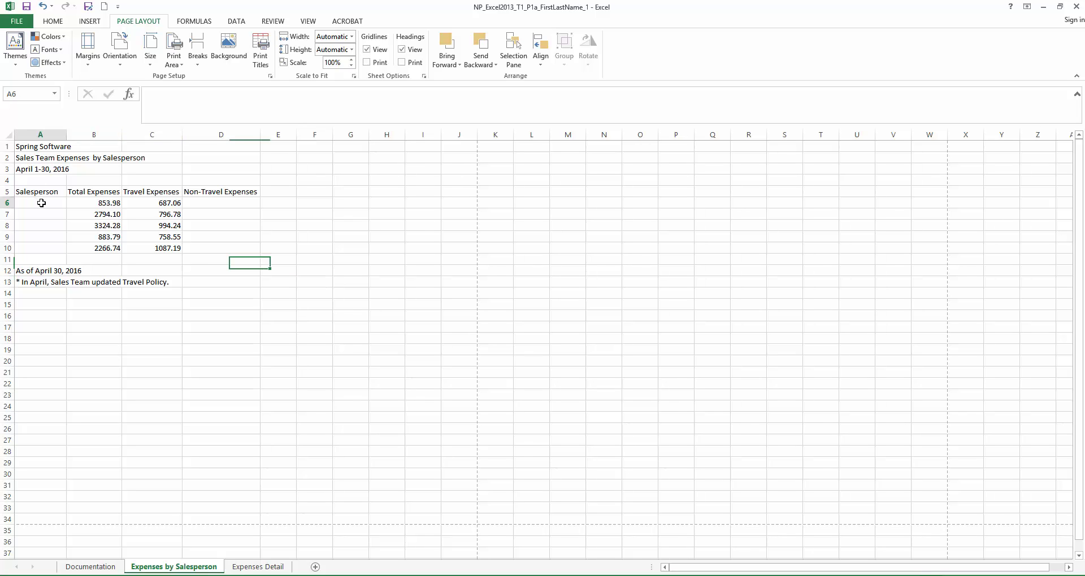
left_click_drag(44, 203, 35, 245)
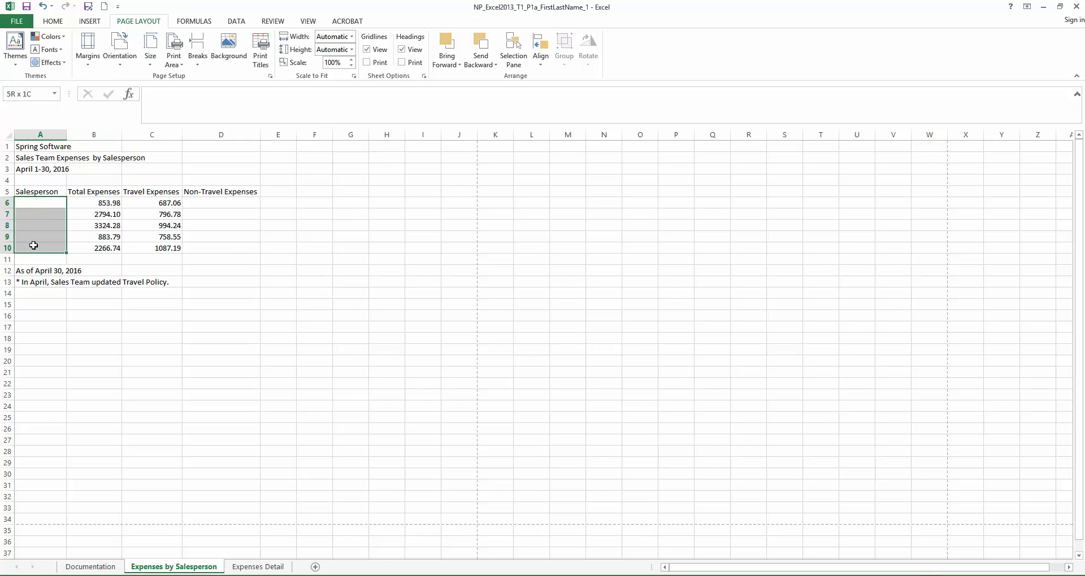
left_click(34, 203)
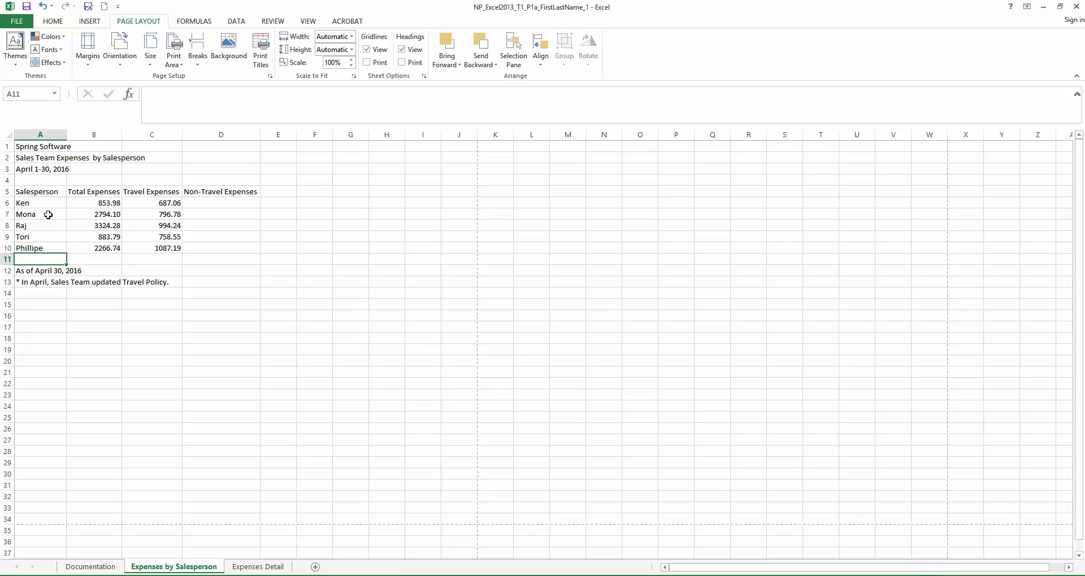
left_click(44, 205)
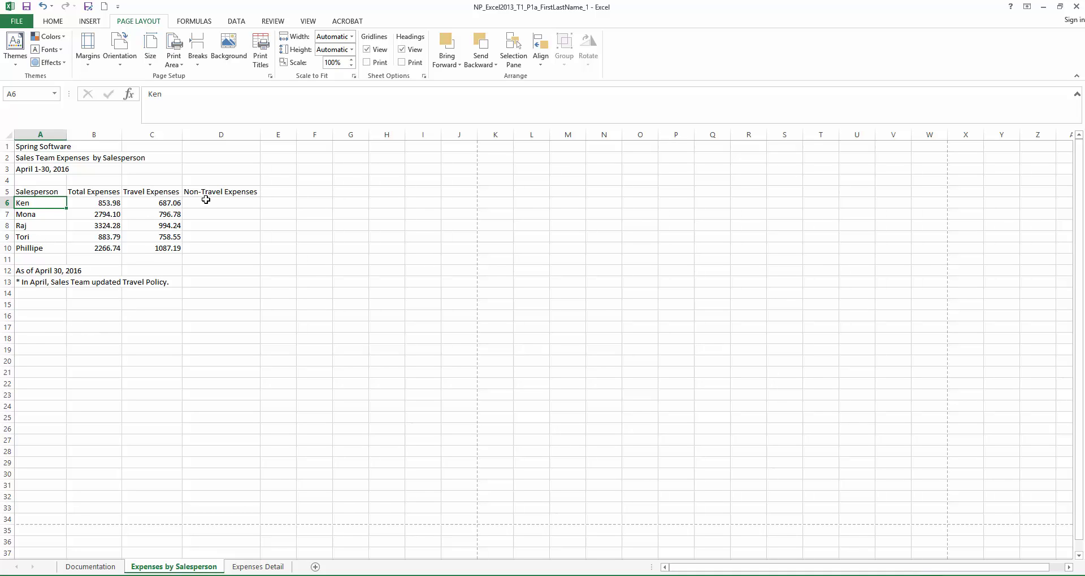
- Enter the formula =B6-C6 in cell D6 to calculate the first salesperson's non-travel expenses
left_click(227, 203)
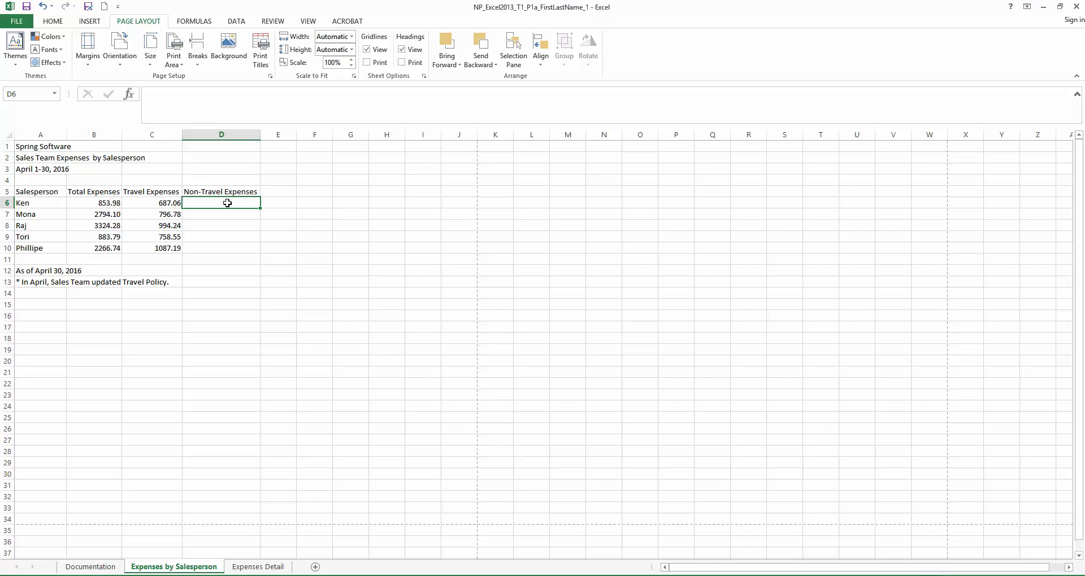
type("=")
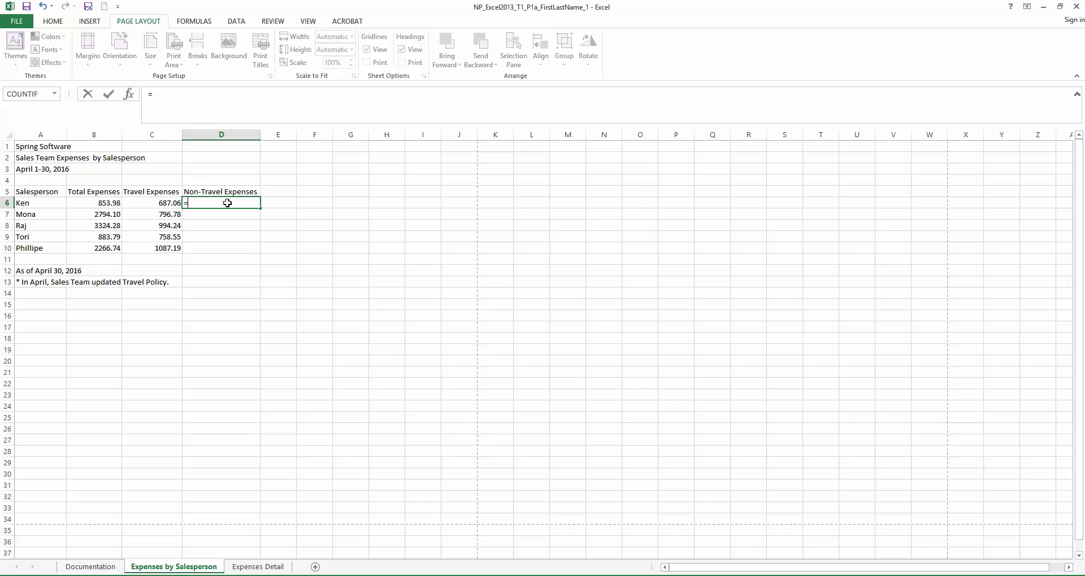
left_click(99, 203)
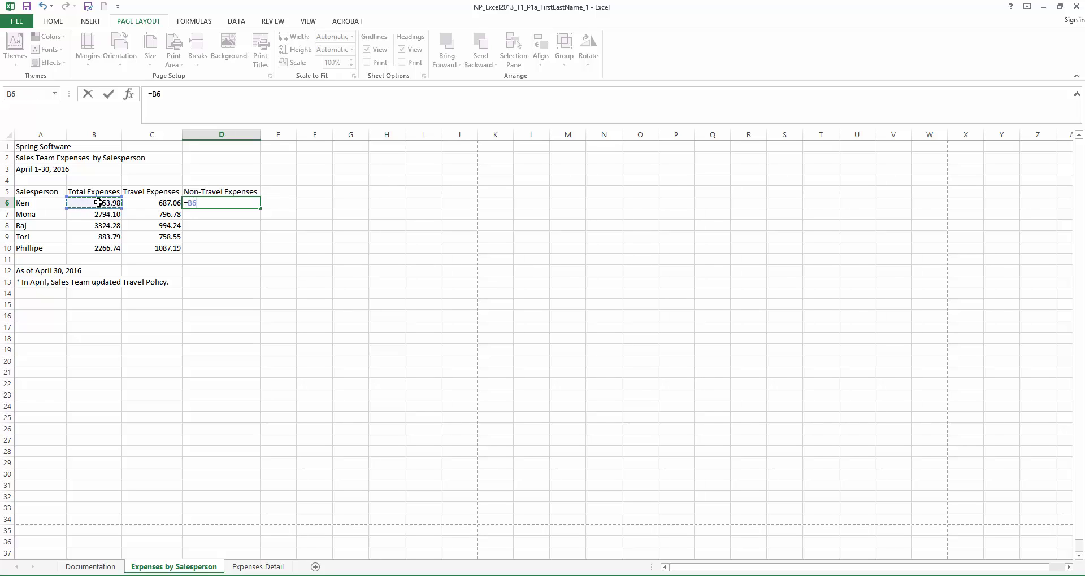
type("-")
left_click(166, 204)
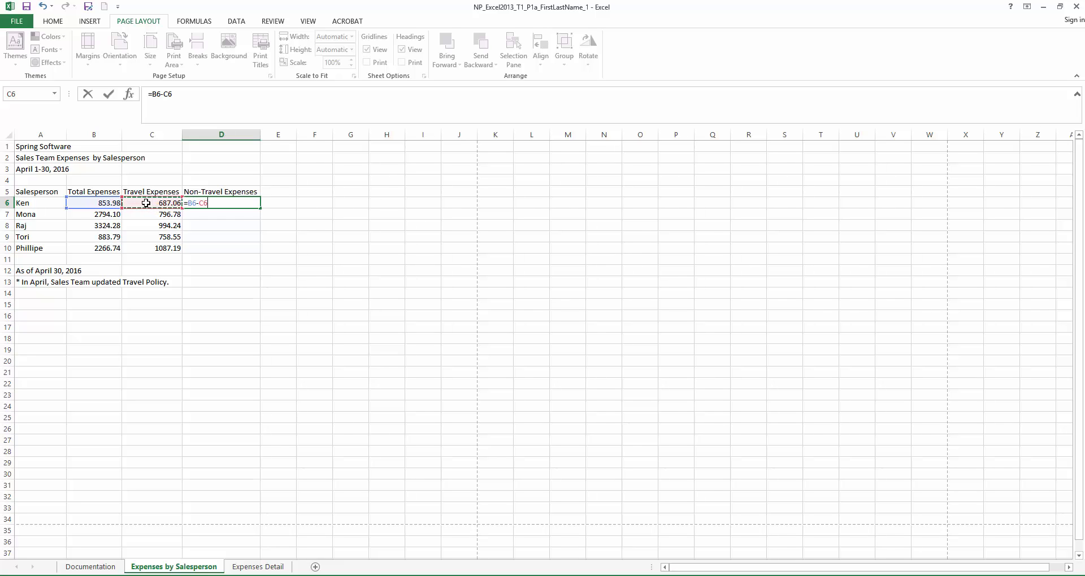
key("Return")
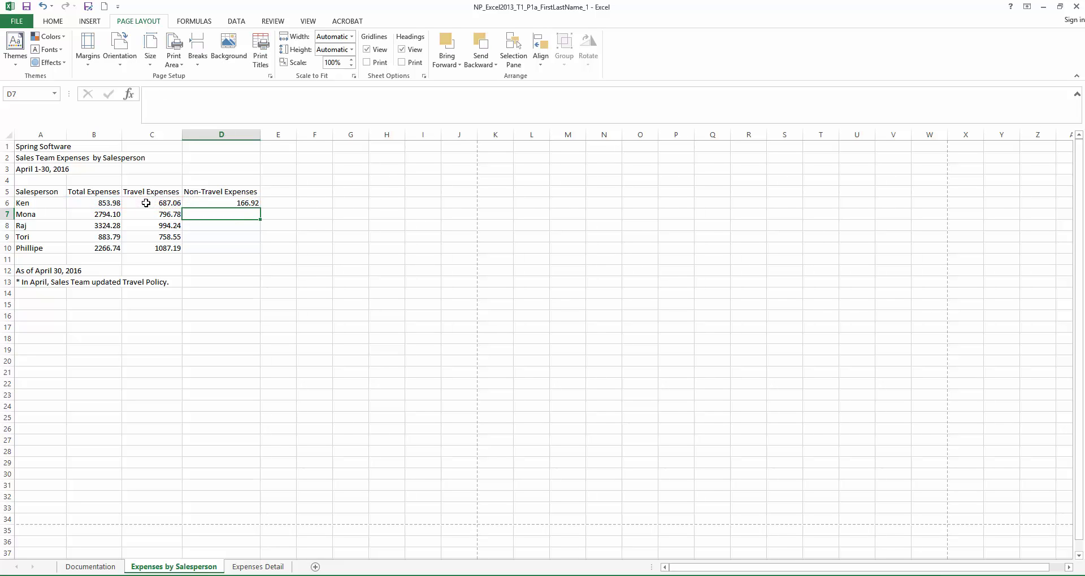
- Fill the Non-Travel Expenses formula from D6 down through D10
left_click(249, 202)
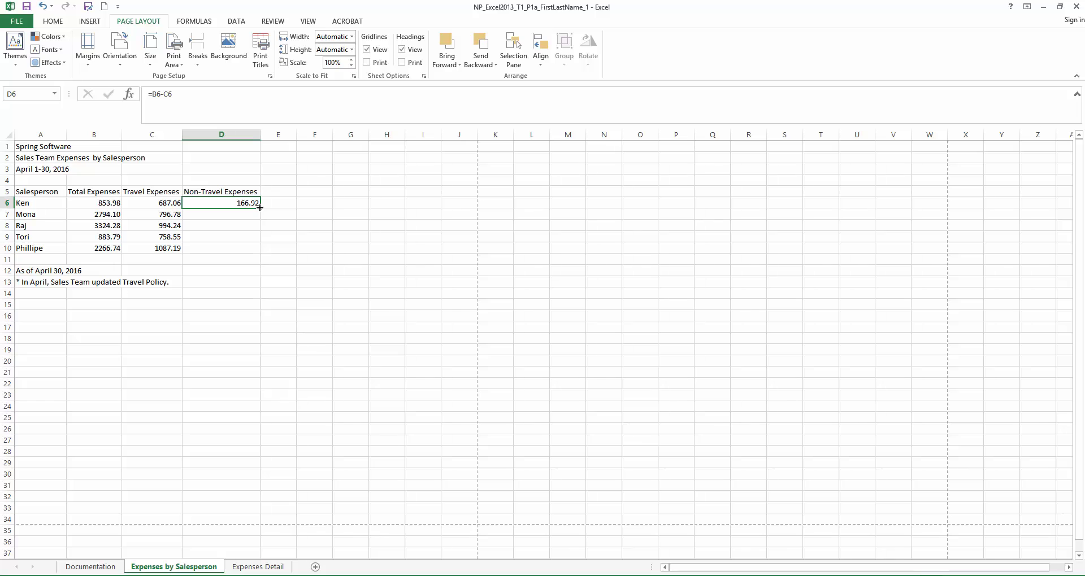
left_click_drag(260, 208, 249, 249)
left_click_drag(249, 249, 249, 249)
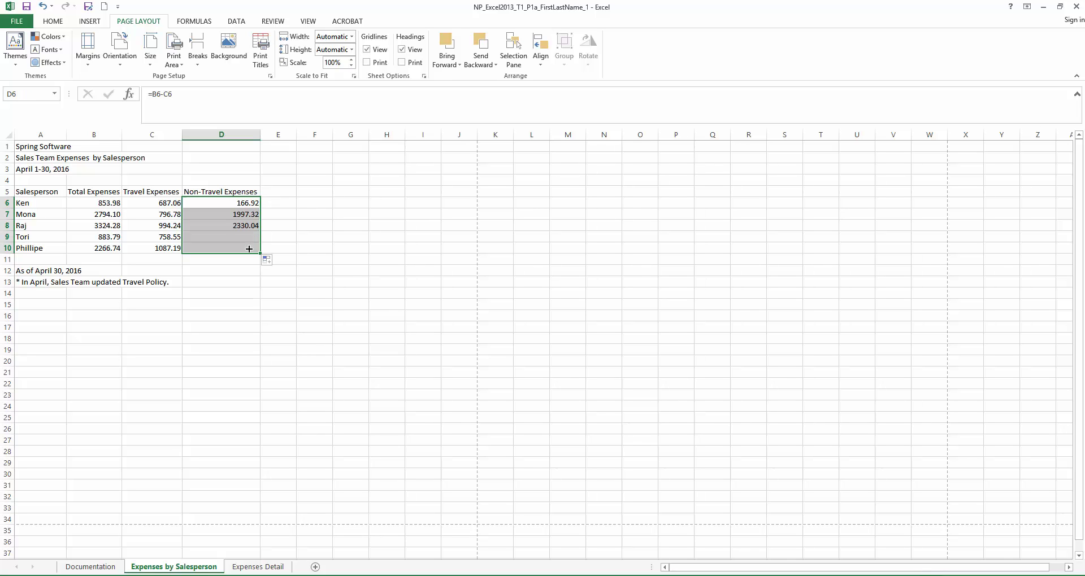
left_click(327, 207)
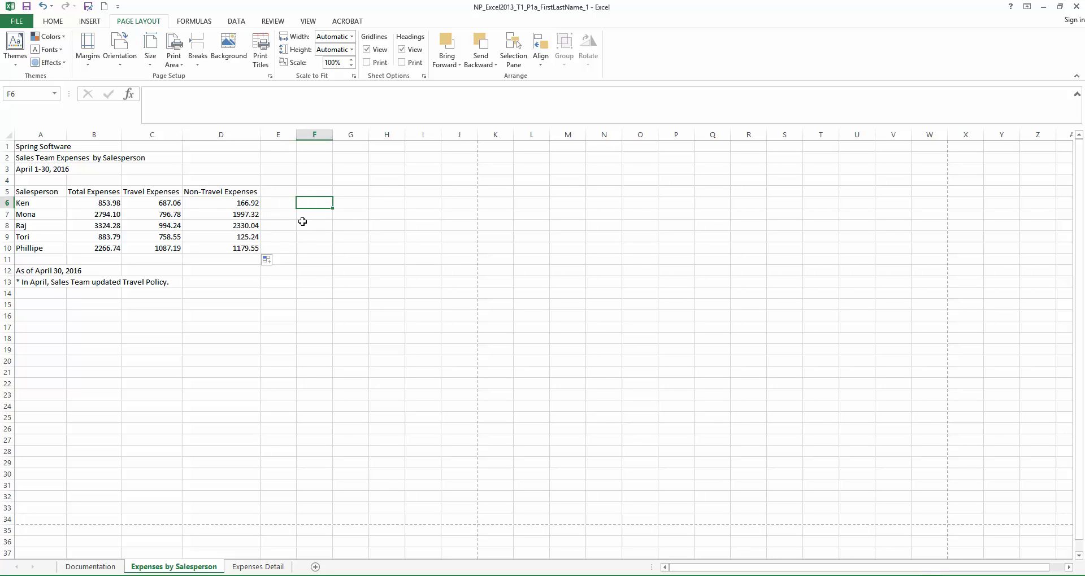
- Check the formulas in the Non-Travel Expenses cells D6:D10 to verify their relative references
left_click(227, 214)
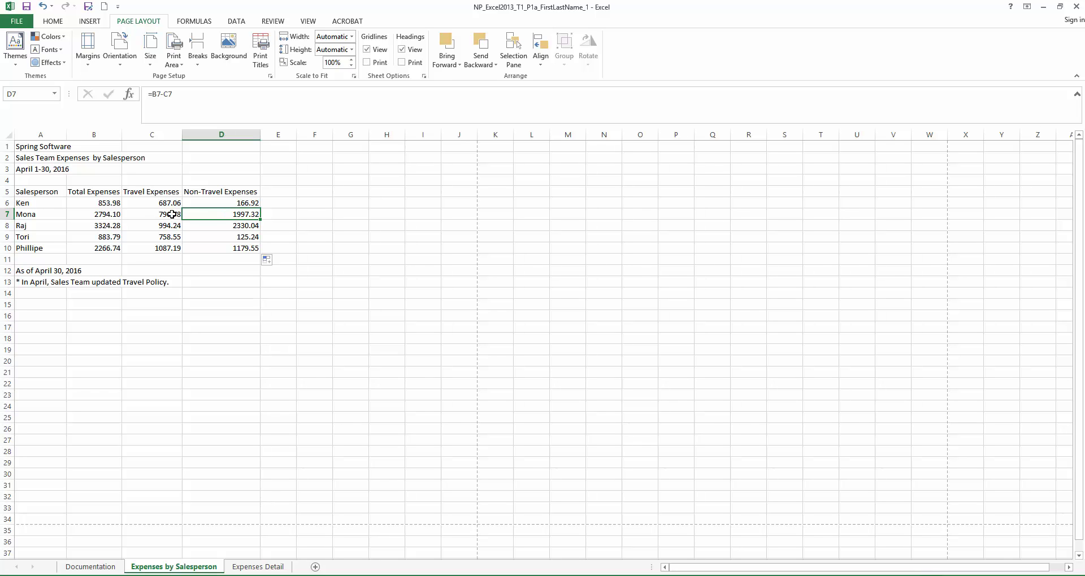
left_click(248, 225)
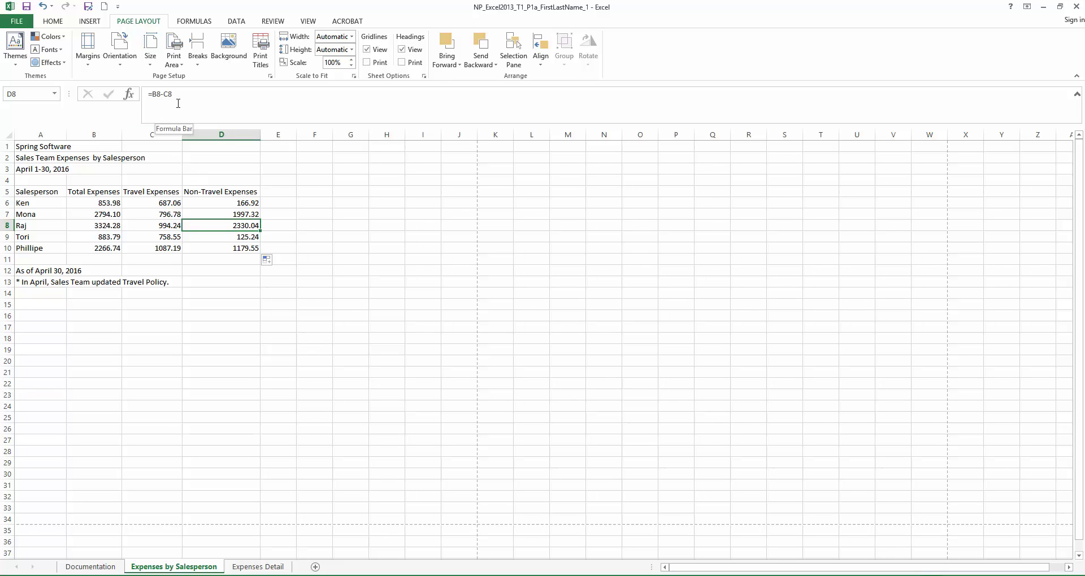
left_click(246, 202)
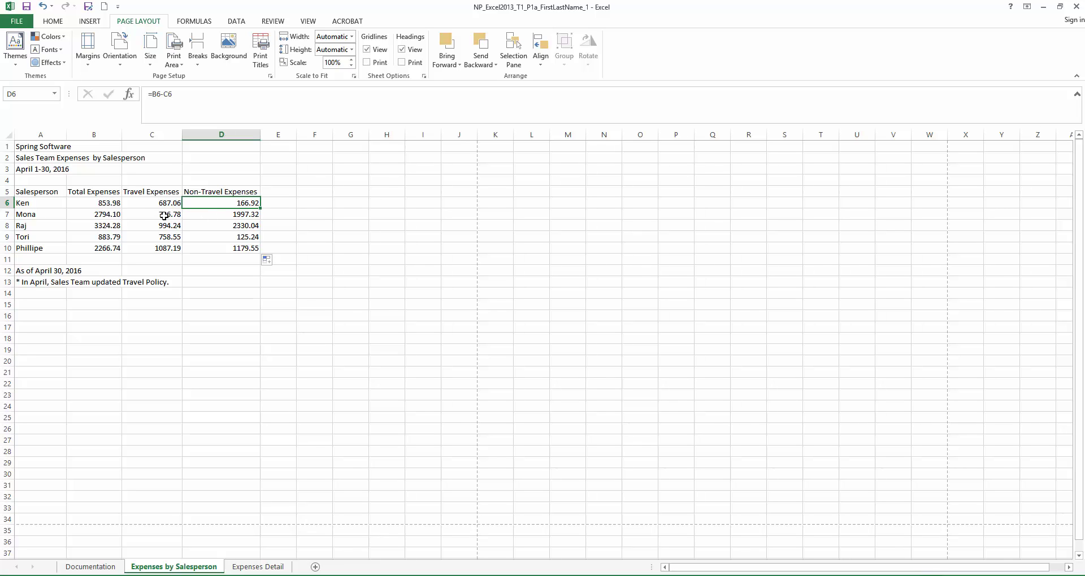
left_click(217, 216)
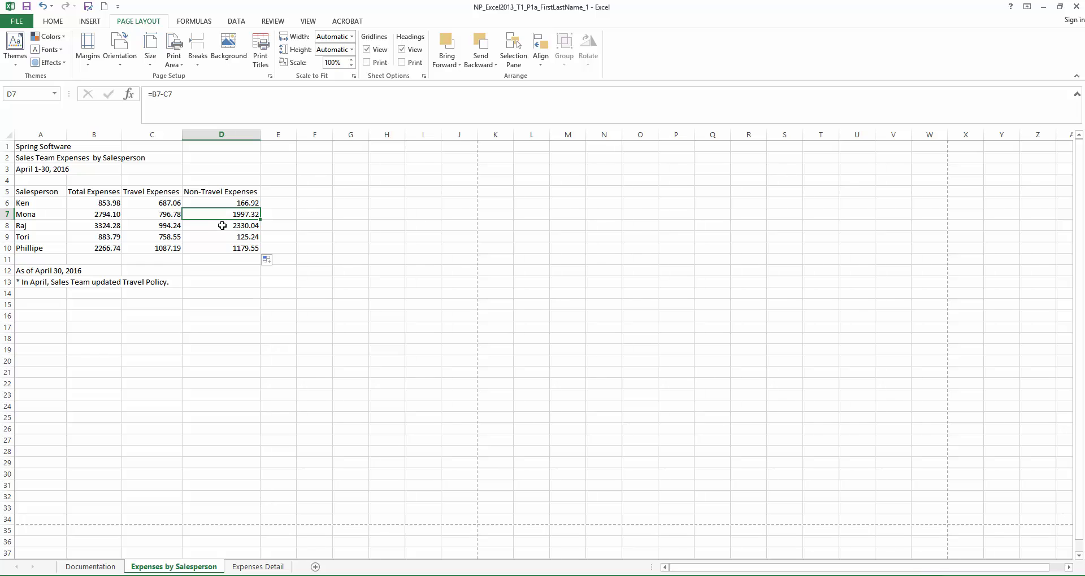
left_click(225, 226)
left_click(229, 237)
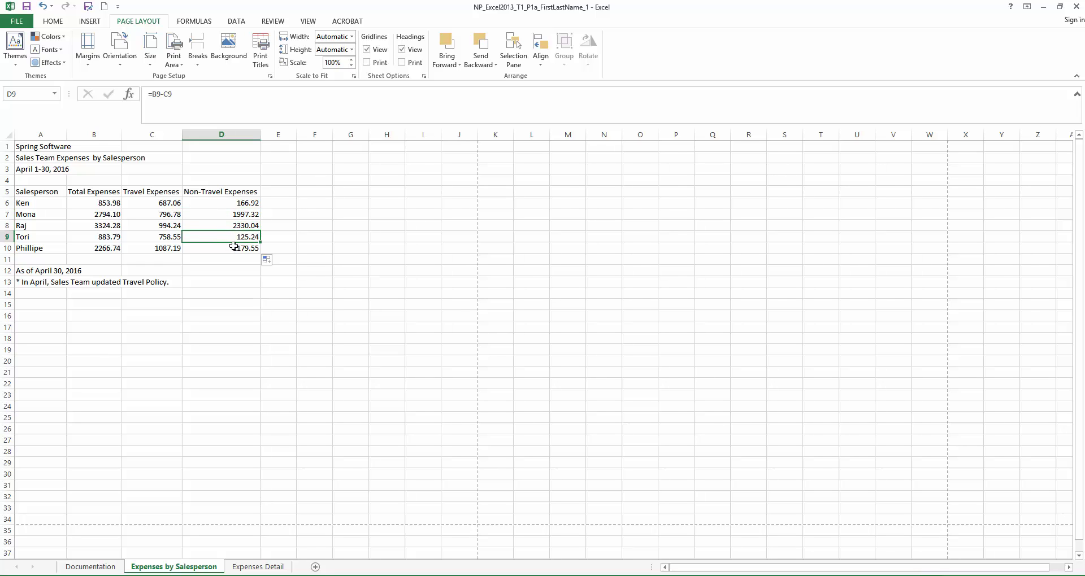
left_click(234, 247)
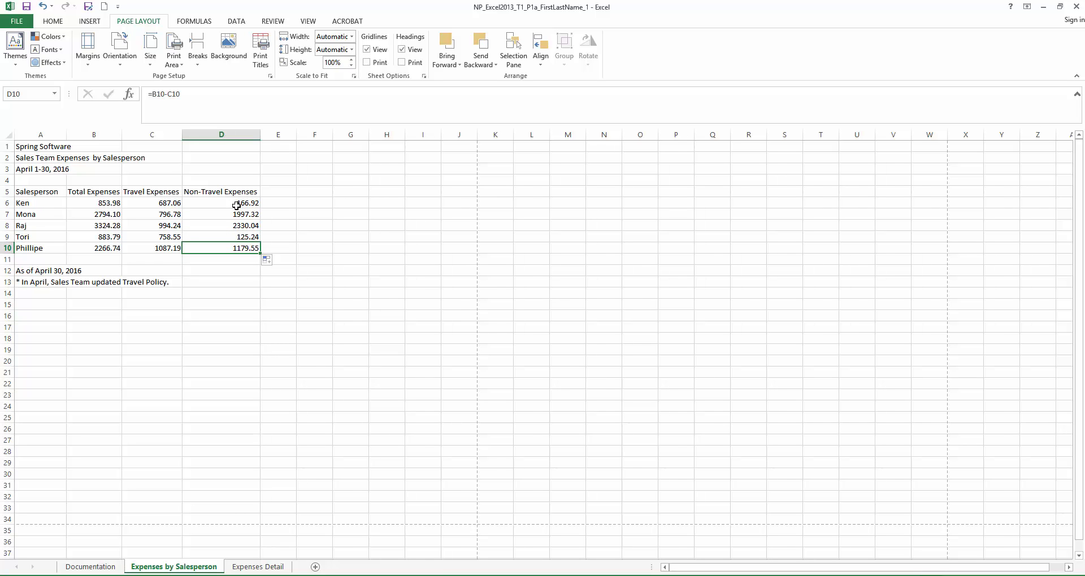
- Clear the "As of April 30, 2016" note from cell A12
left_click(45, 272)
left_click(38, 338)
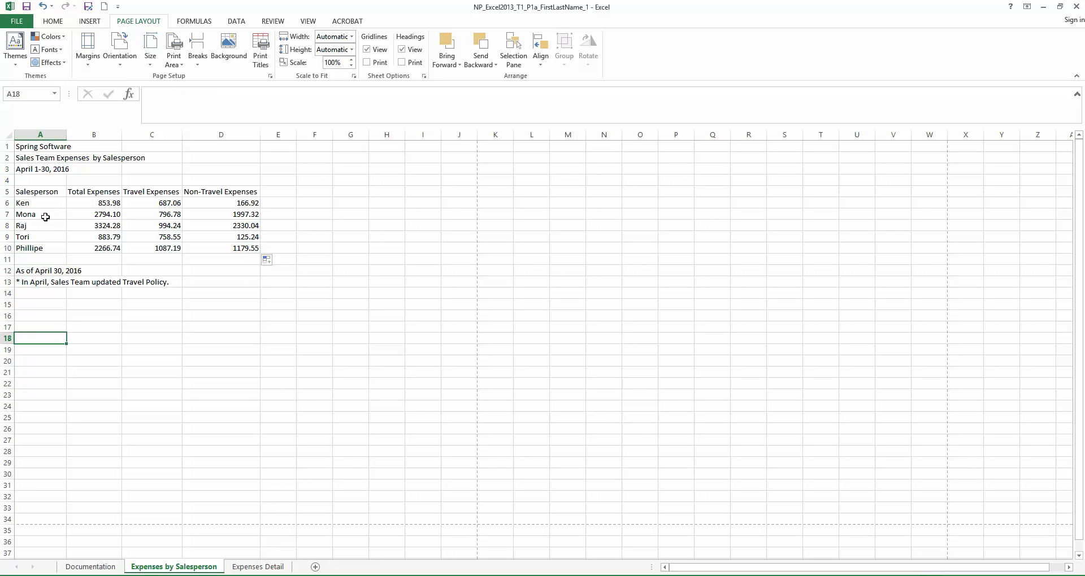
left_click(31, 271)
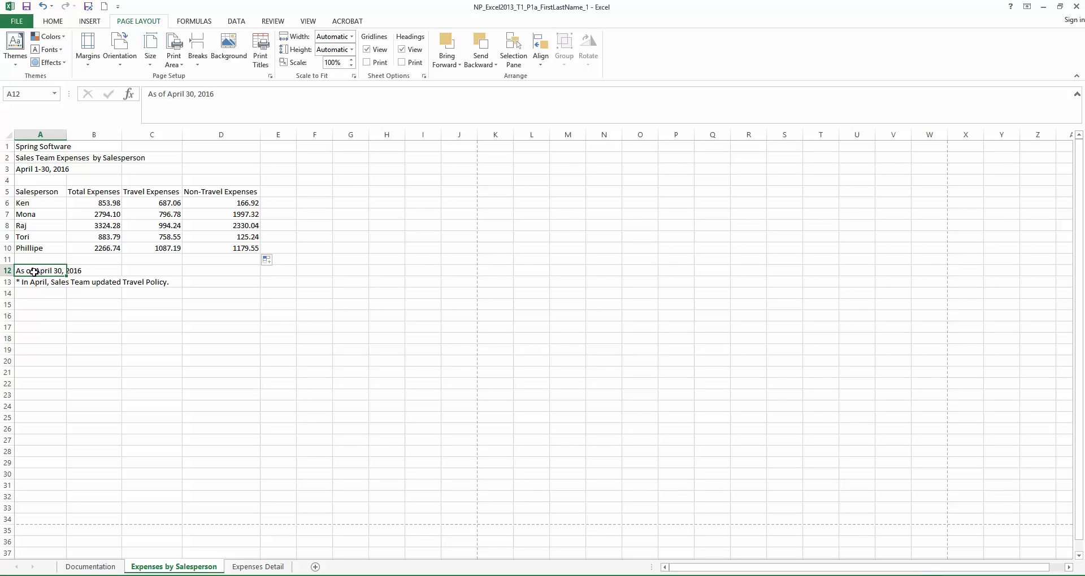
key("Delete")
left_click(36, 315)
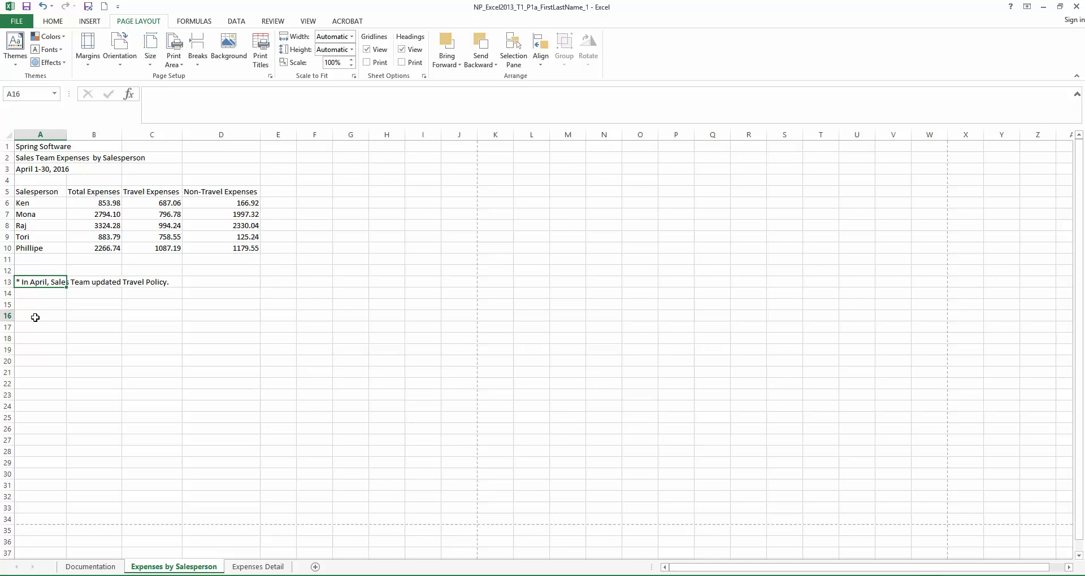
left_click(47, 273)
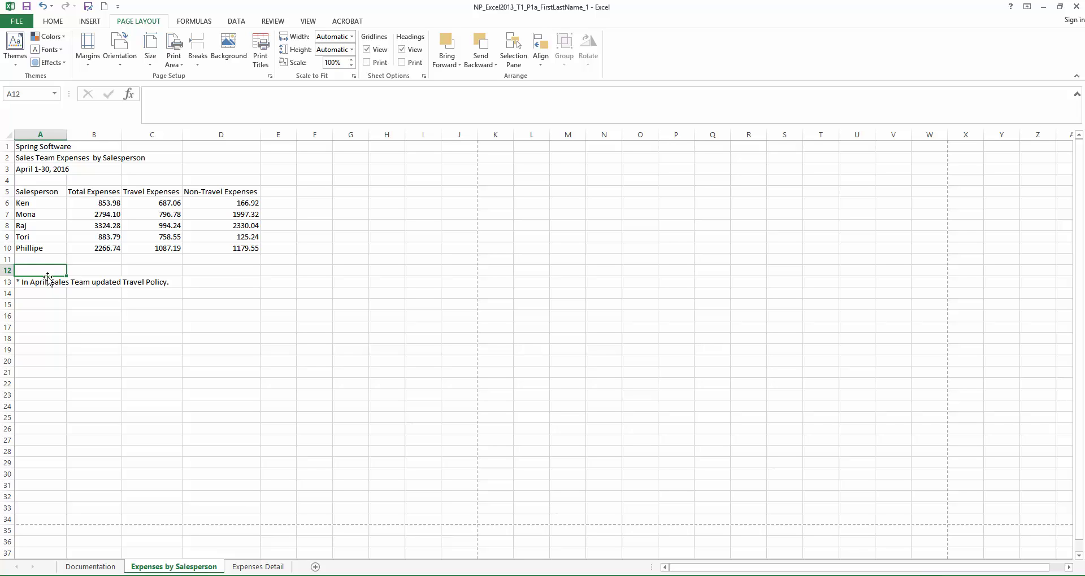
- Wrap the text of the Travel Policy note in cell A13
left_click(34, 283)
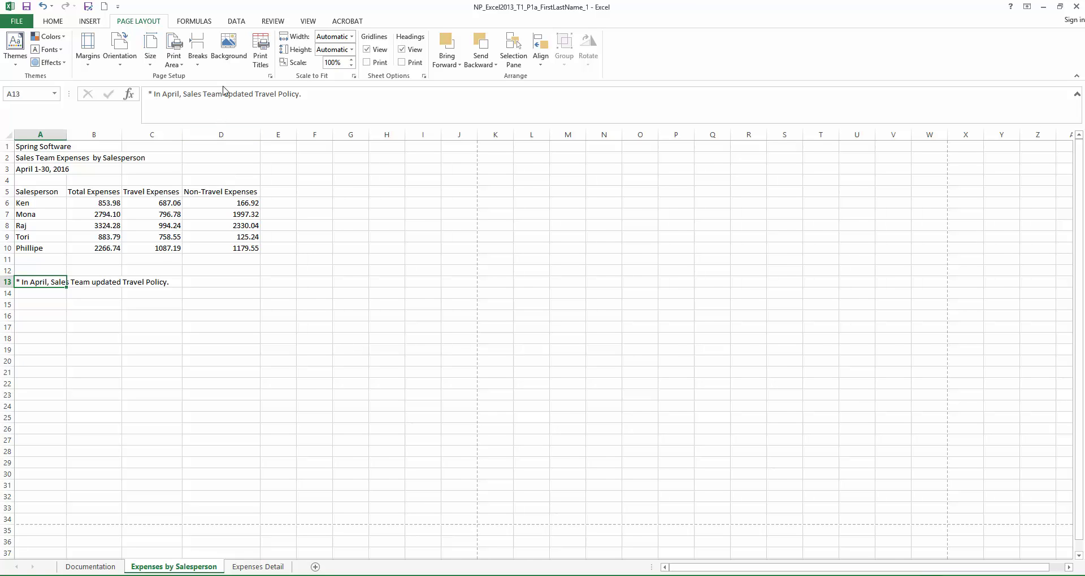
left_click(53, 21)
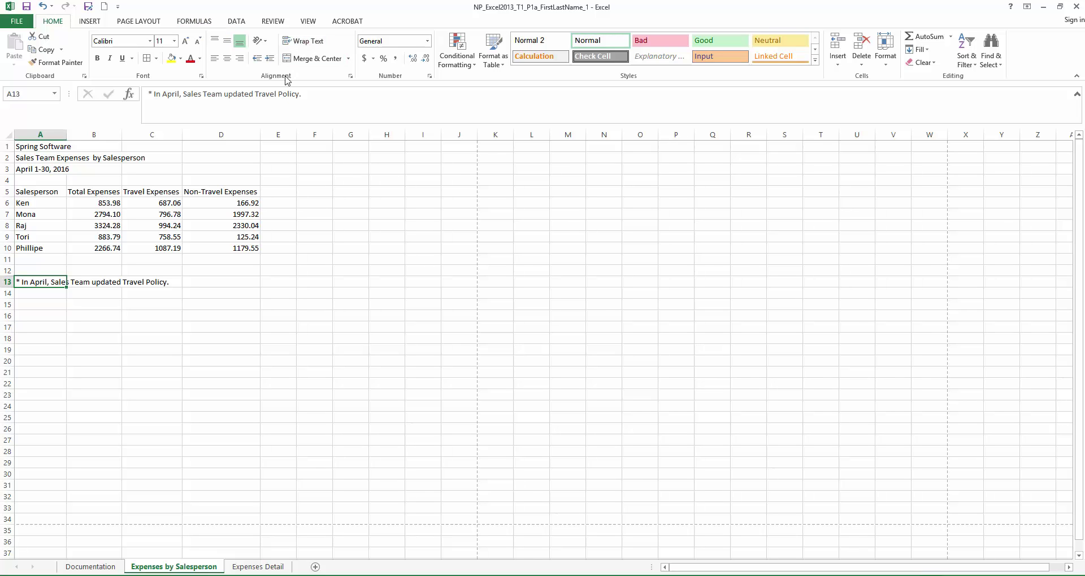
left_click(310, 42)
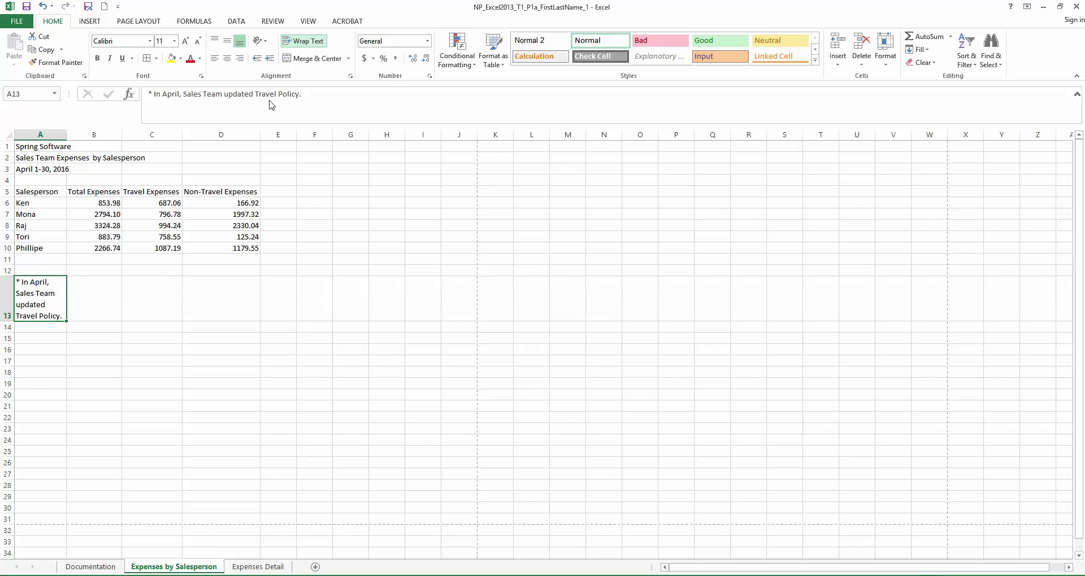
left_click(138, 351)
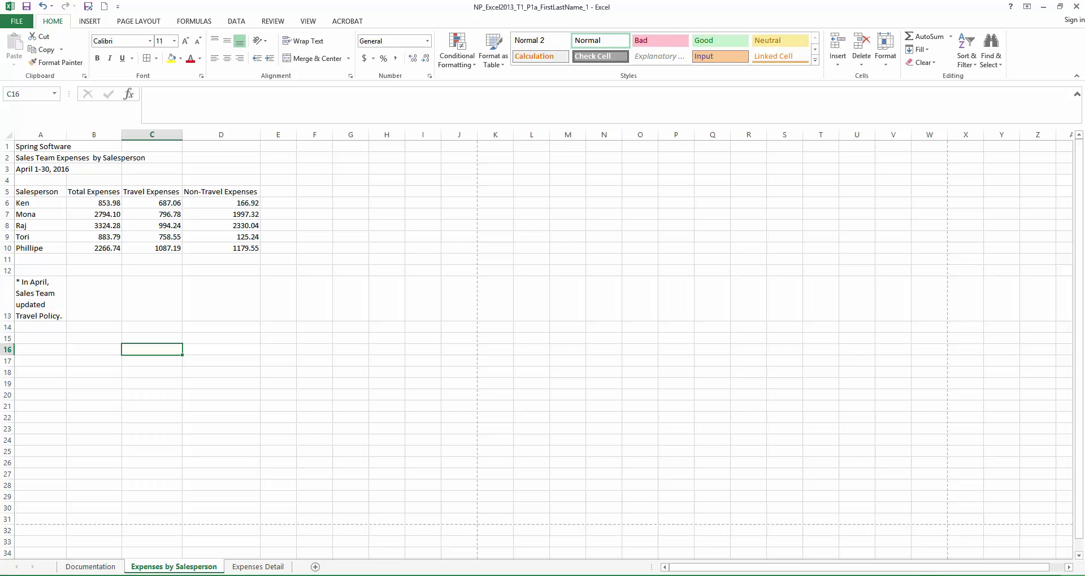
- Set the Expenses by Salesperson worksheet's zoom to a custom magnification of 110%
key("alt+w")
key("q")
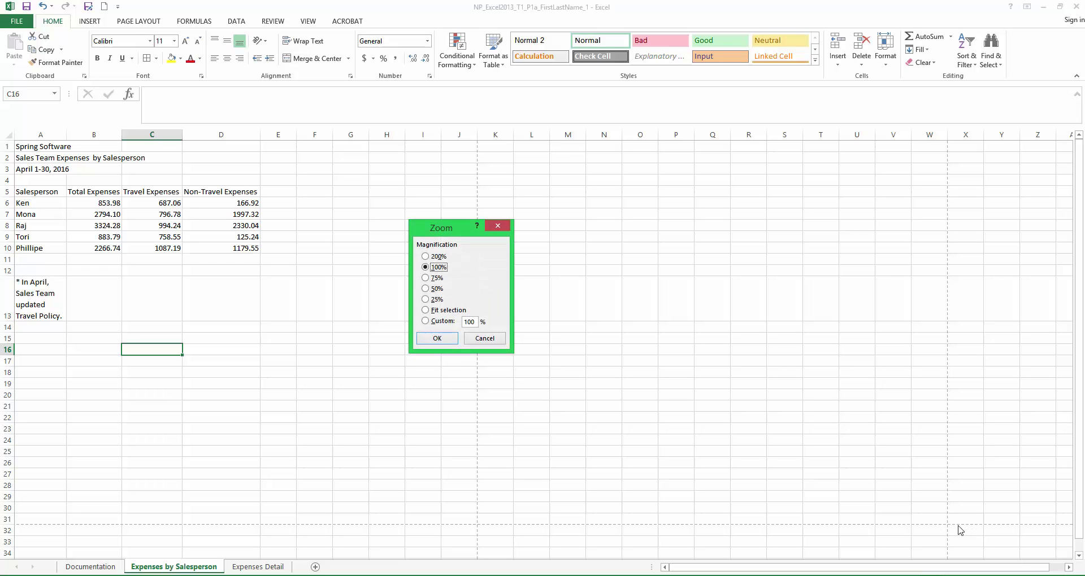
left_click(426, 322)
type("110")
left_click(438, 339)
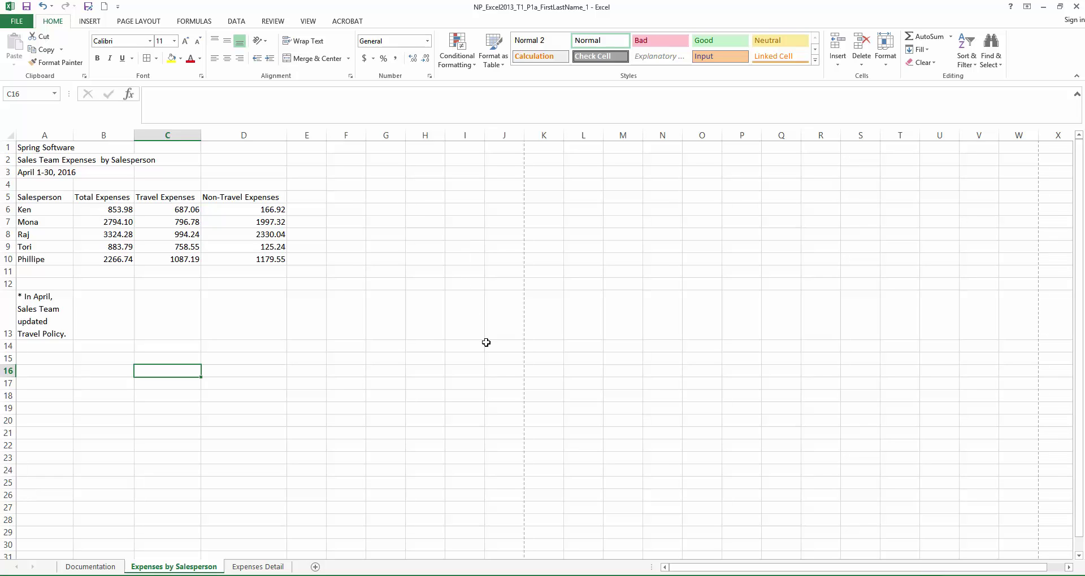
- Move the Expenses Detail worksheet so that it sits between Documentation and Expenses by Salesperson
left_click(259, 568)
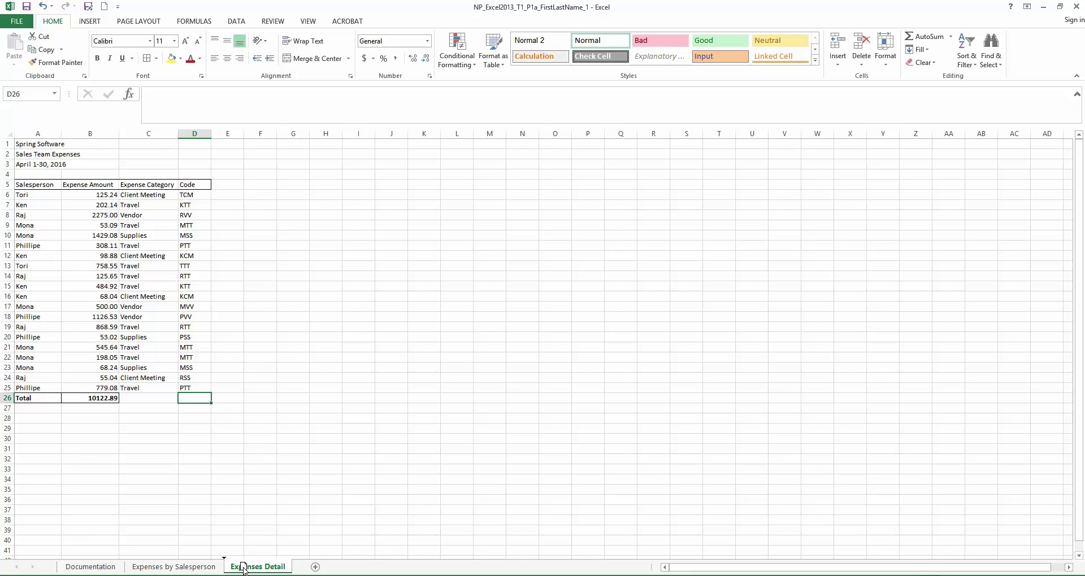
mouse_move(192, 567)
left_mouse_down()
mouse_move(124, 567)
mouse_move(194, 567)
left_mouse_up()
left_click(456, 479)
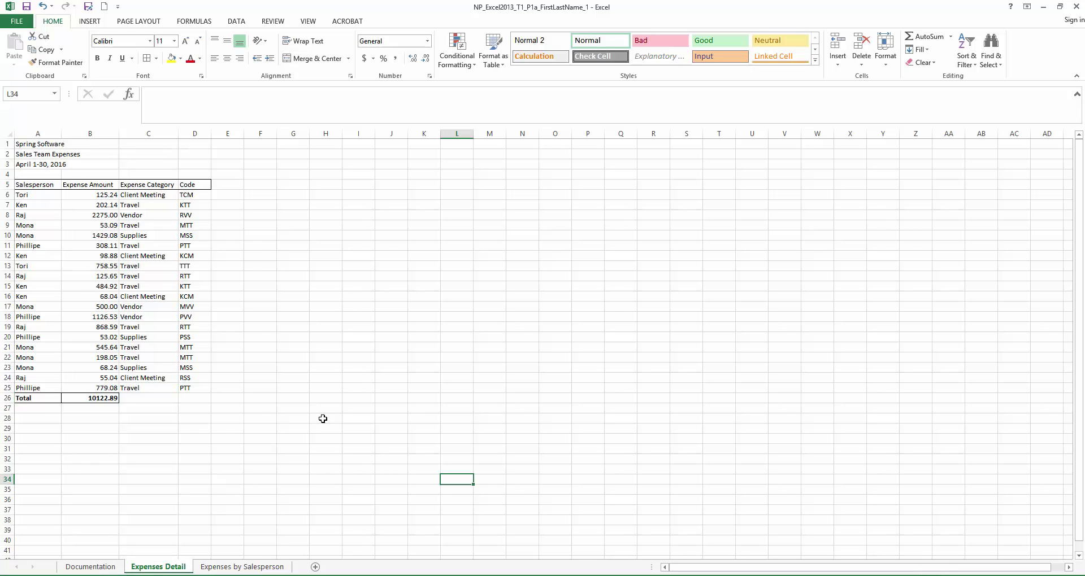
- Insert a new worksheet after Expenses Detail and name it Expenses by Category
left_click(316, 567)
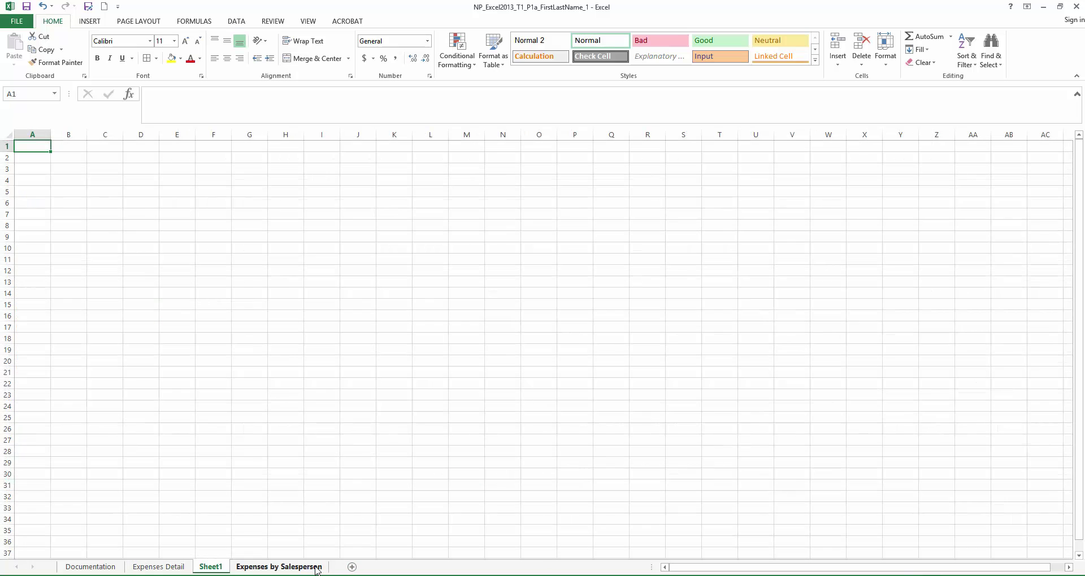
double_click(217, 568)
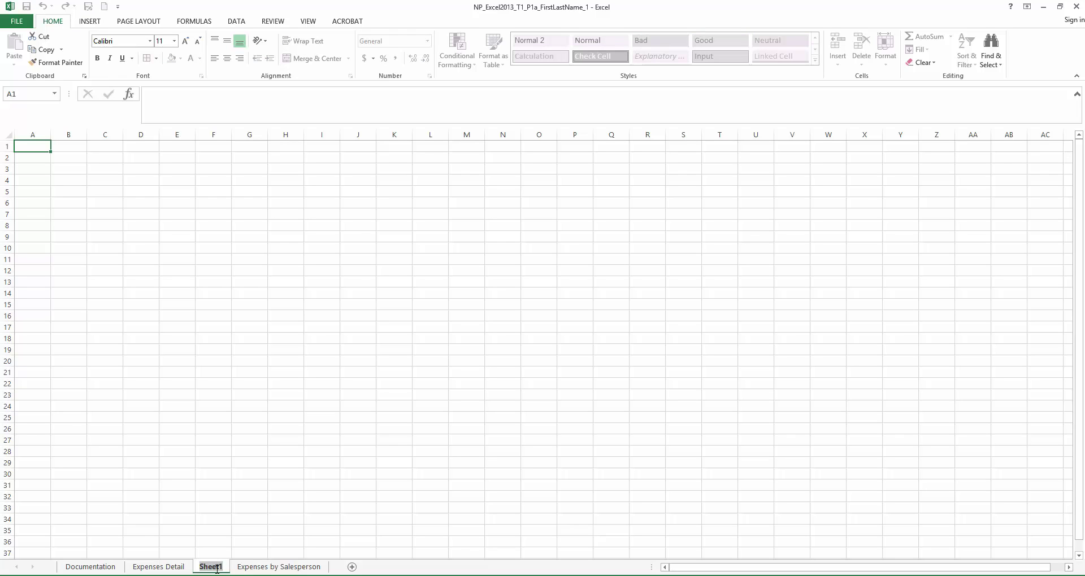
type("Expens")
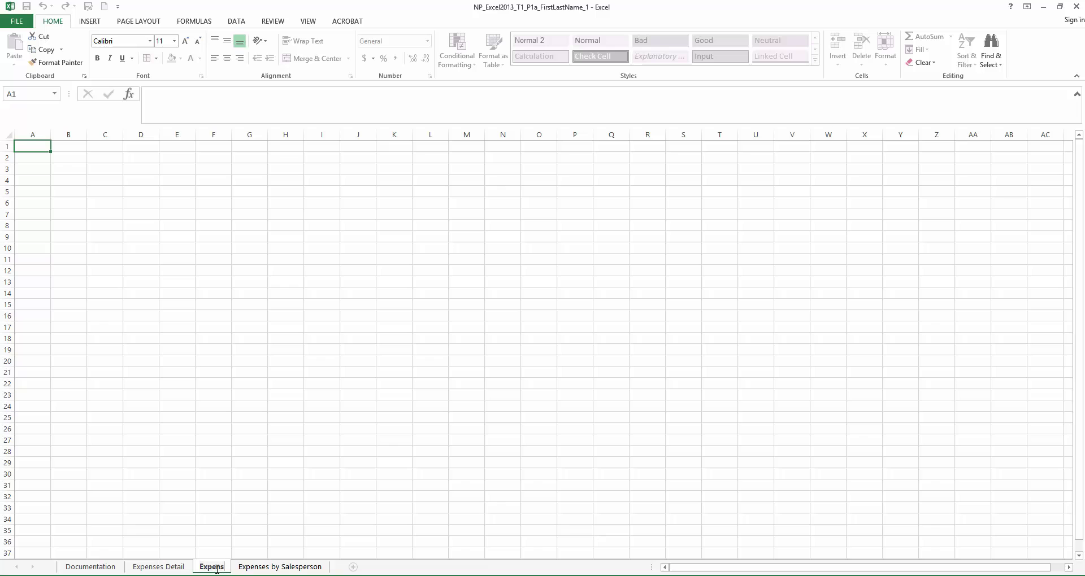
type("es by Ca")
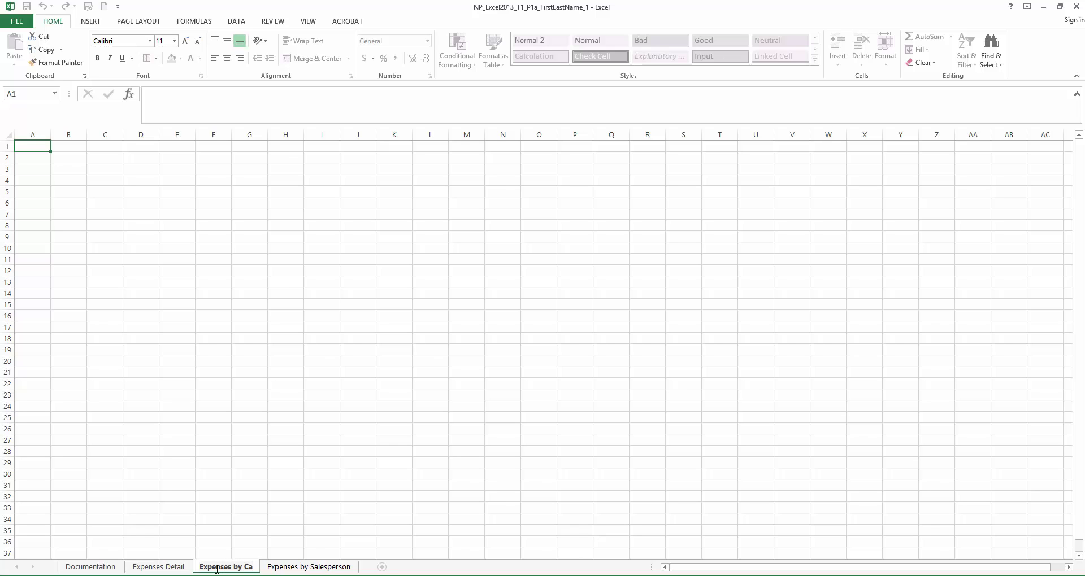
type("tegory")
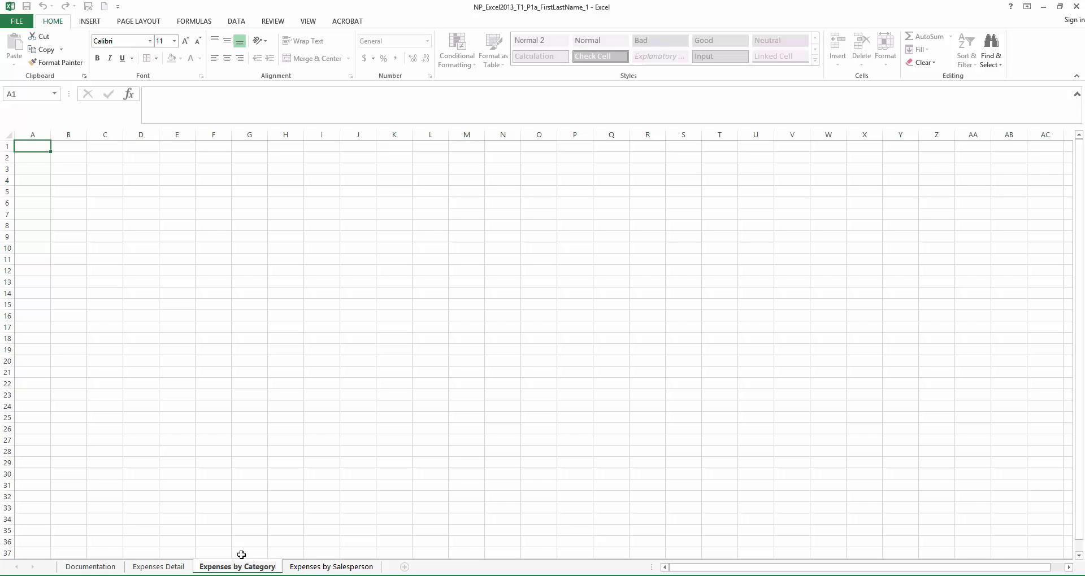
left_click(267, 493)
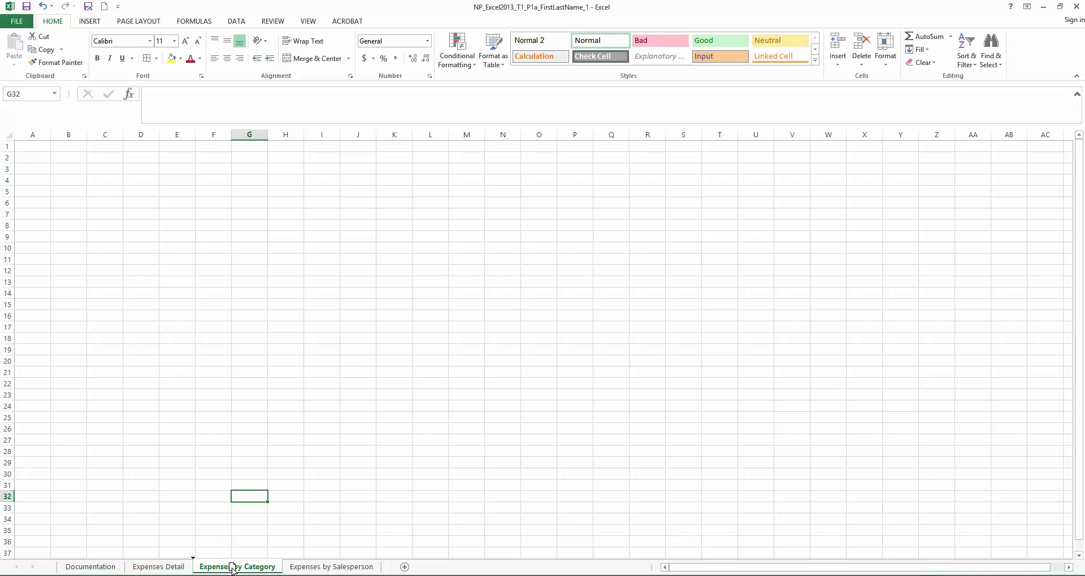
- Move the Expenses by Category worksheet to the end of the workbook, after Expenses by Salesperson
left_click_drag(234, 569, 394, 571)
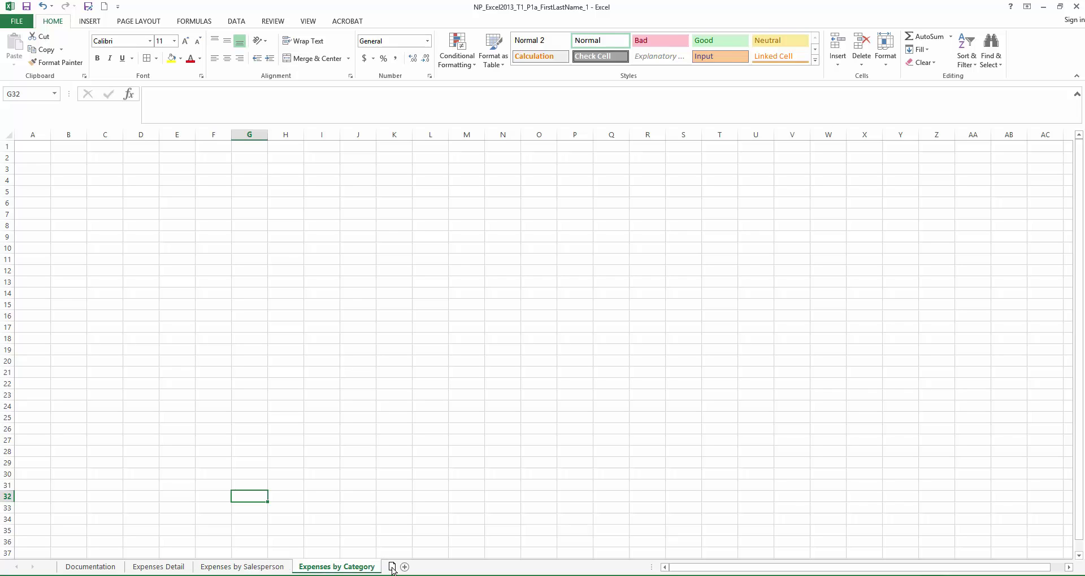
left_click(378, 473)
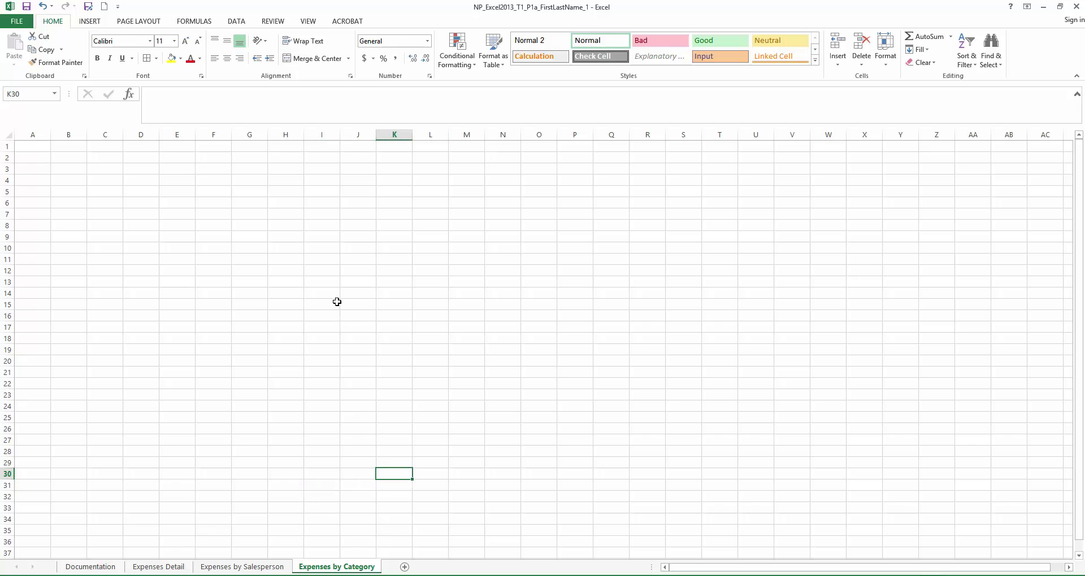